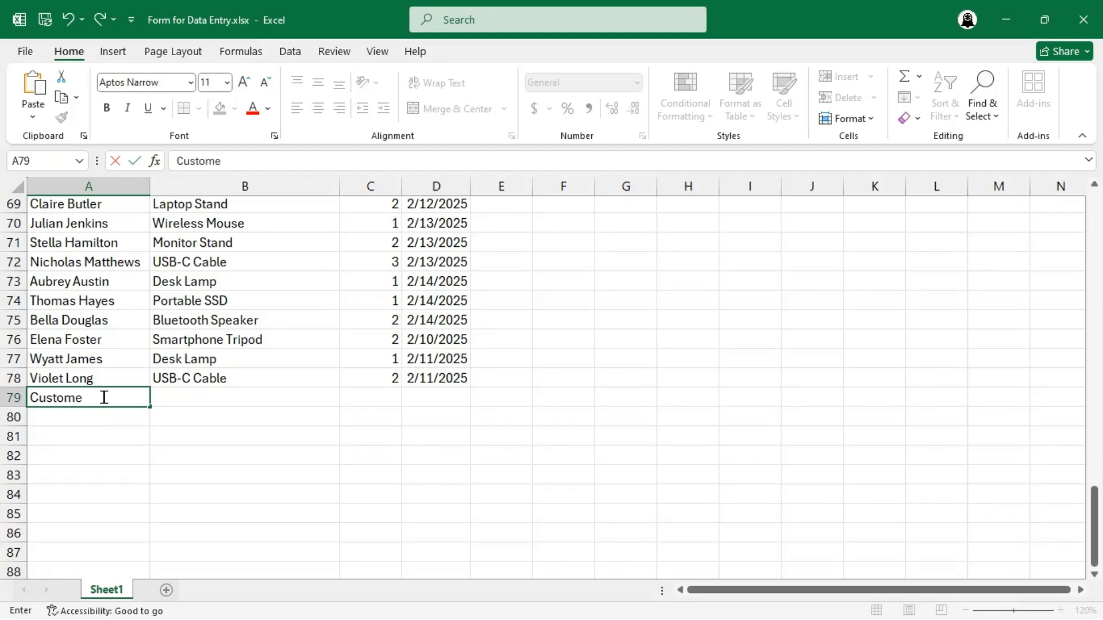
- Complete the new order in row 79 with Product 1, quantity 5 and order date 7/7/2025
{"action": "key", "text": "Tab"}
{"action": "type", "text": "Product 1"}
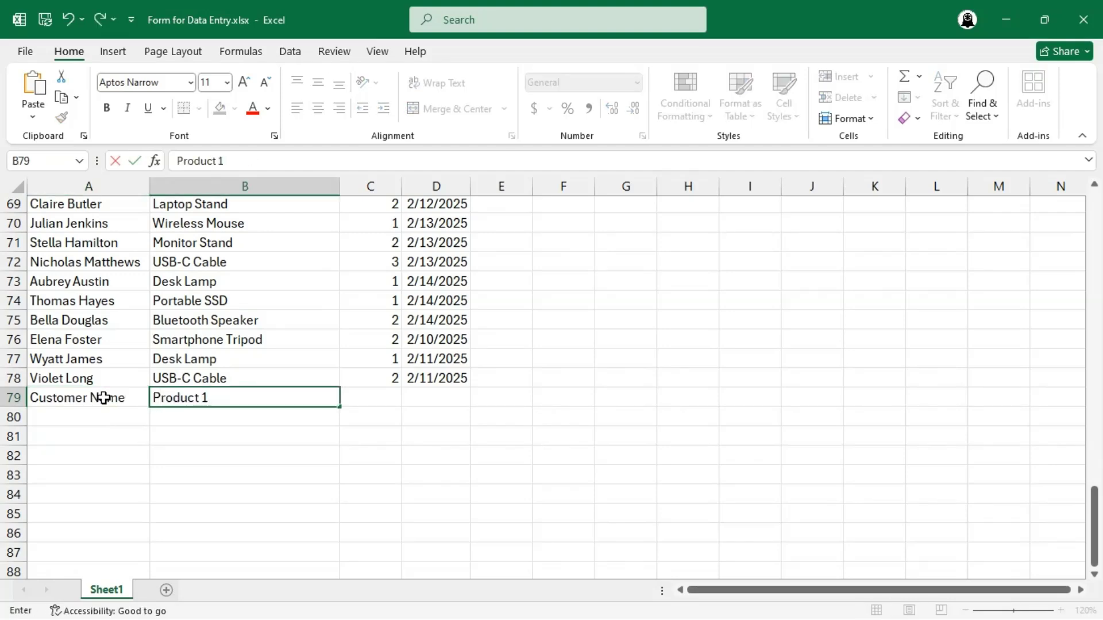
{"action": "key", "text": "Tab"}
{"action": "type", "text": "5"}
{"action": "key", "text": "Tab"}
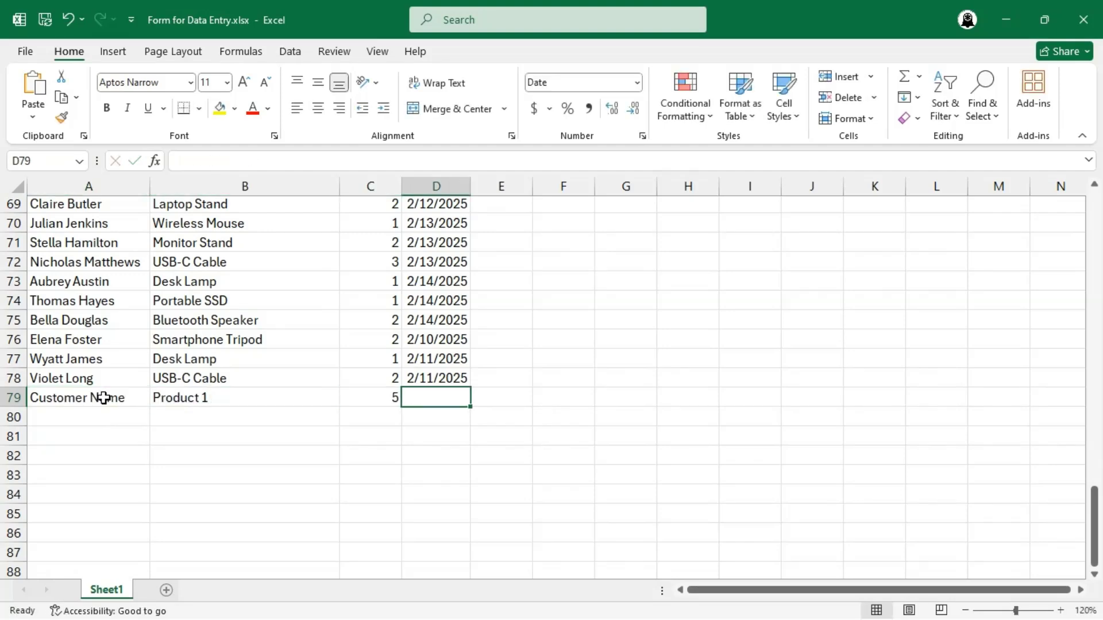
{"action": "type", "text": "7/7/2025"}
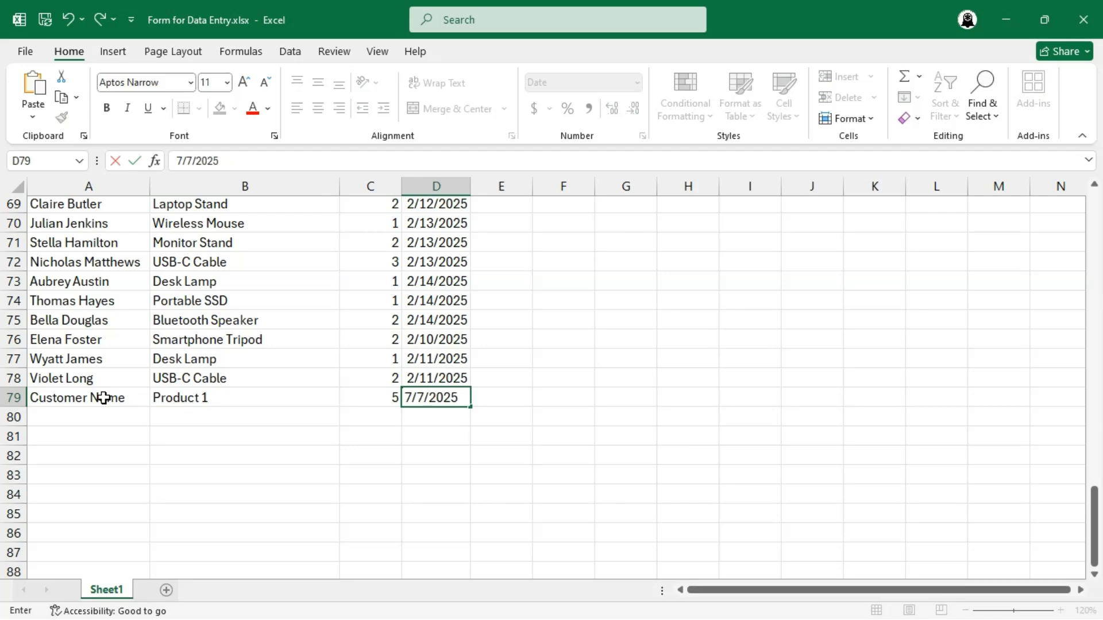
{"action": "key", "text": "Return"}
- Search the sheet from the top for "Ergonomic Chair" and go to its second occurrence
{"action": "key", "text": "ctrl+Home"}
{"action": "key", "text": "ctrl+f"}
{"action": "type", "text": "Ergonomic Chair"}
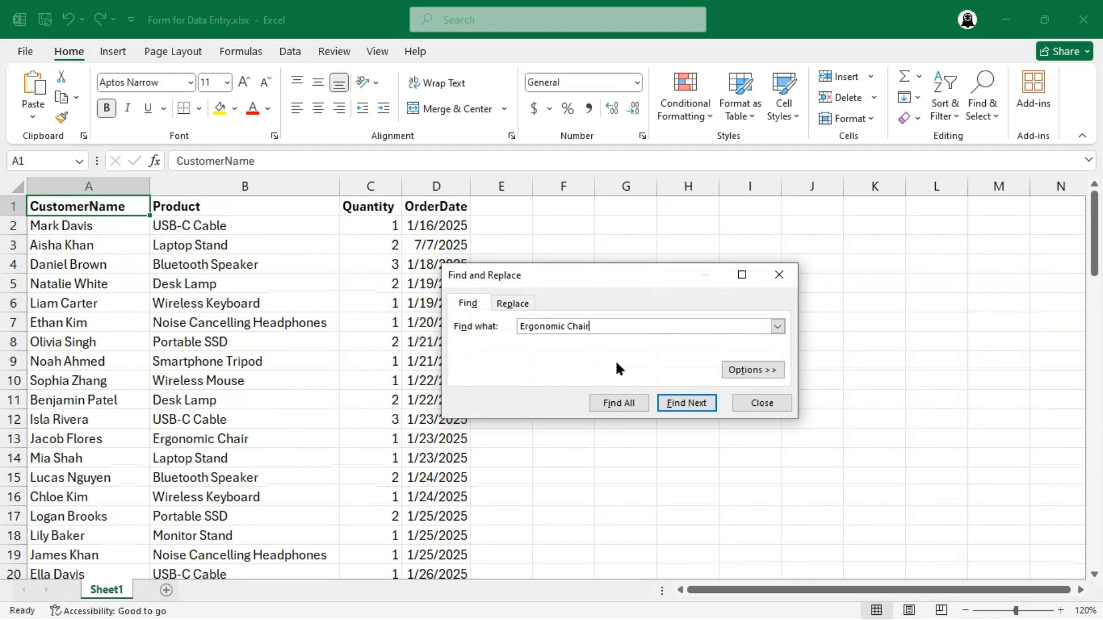
{"action": "left_click", "coordinate": [664, 397]}
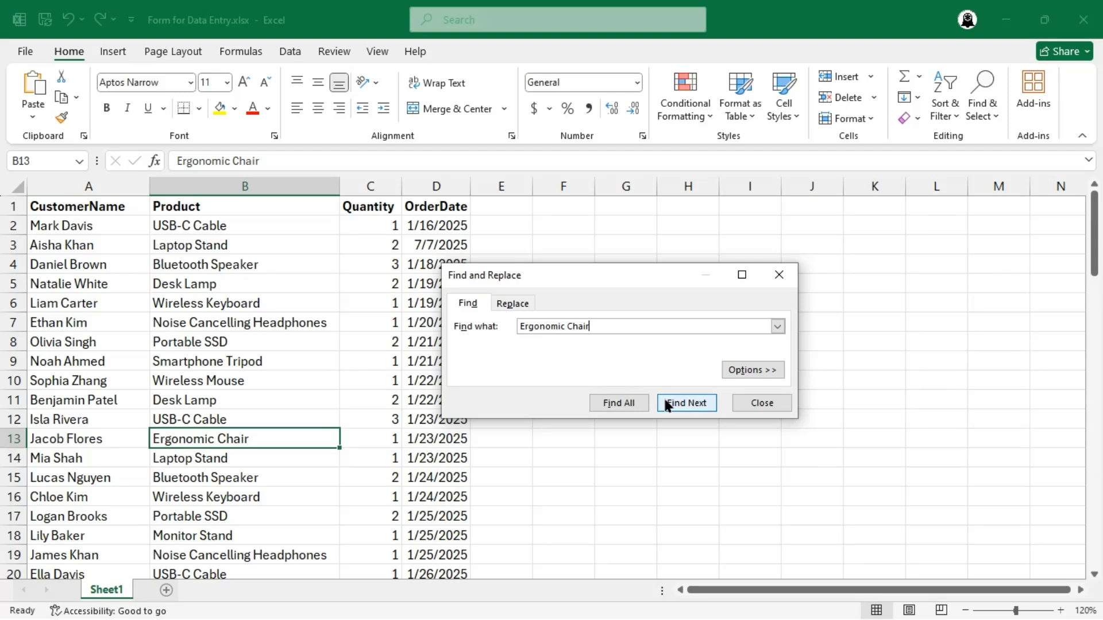
{"action": "left_click", "coordinate": [664, 397]}
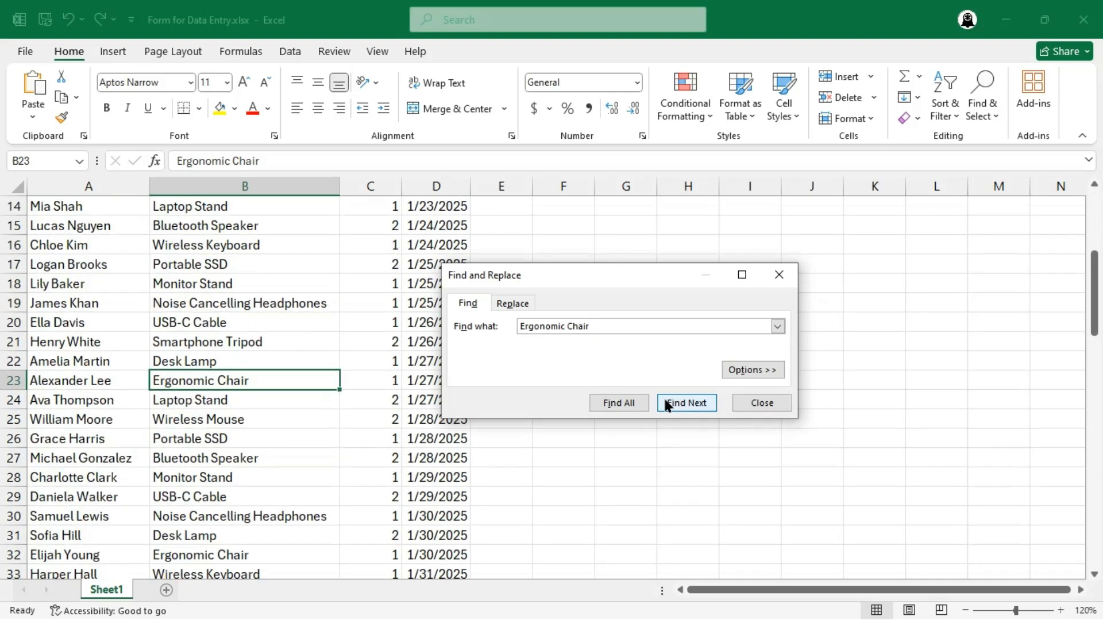
{"action": "left_click", "coordinate": [739, 402]}
- Clear the Ergonomic Chair order in row 23, columns A to D, and delete the emptied cells, shifting cells up
{"action": "left_click", "coordinate": [103, 382]}
{"action": "key", "text": "shift+Right"}
{"action": "key", "text": "shift+Right"}
{"action": "key", "text": "shift+Right"}
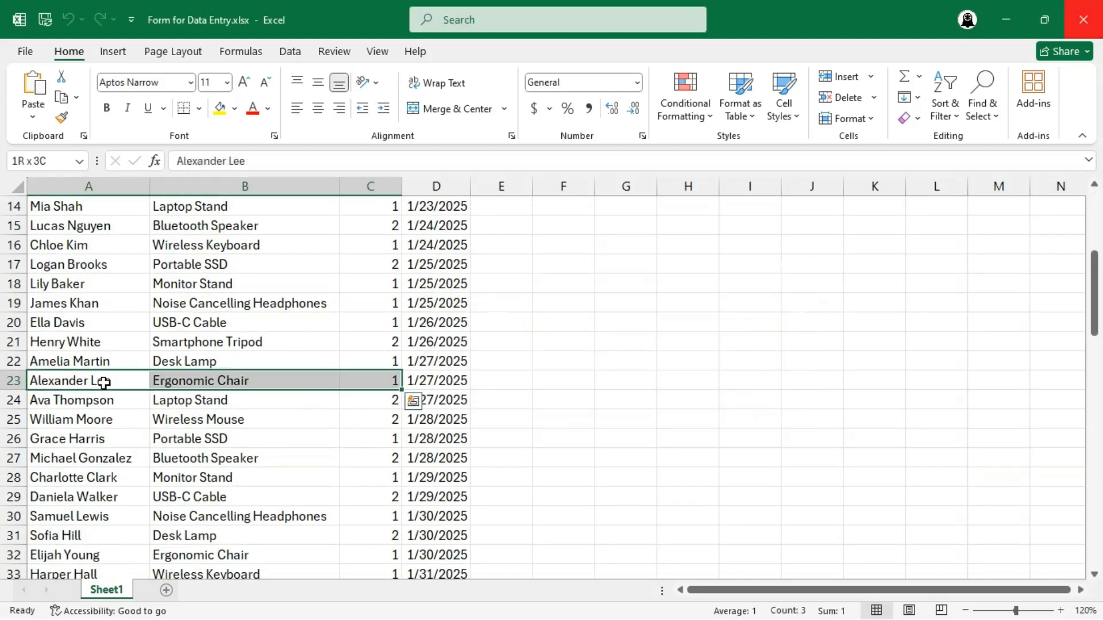
{"action": "key", "text": "Delete"}
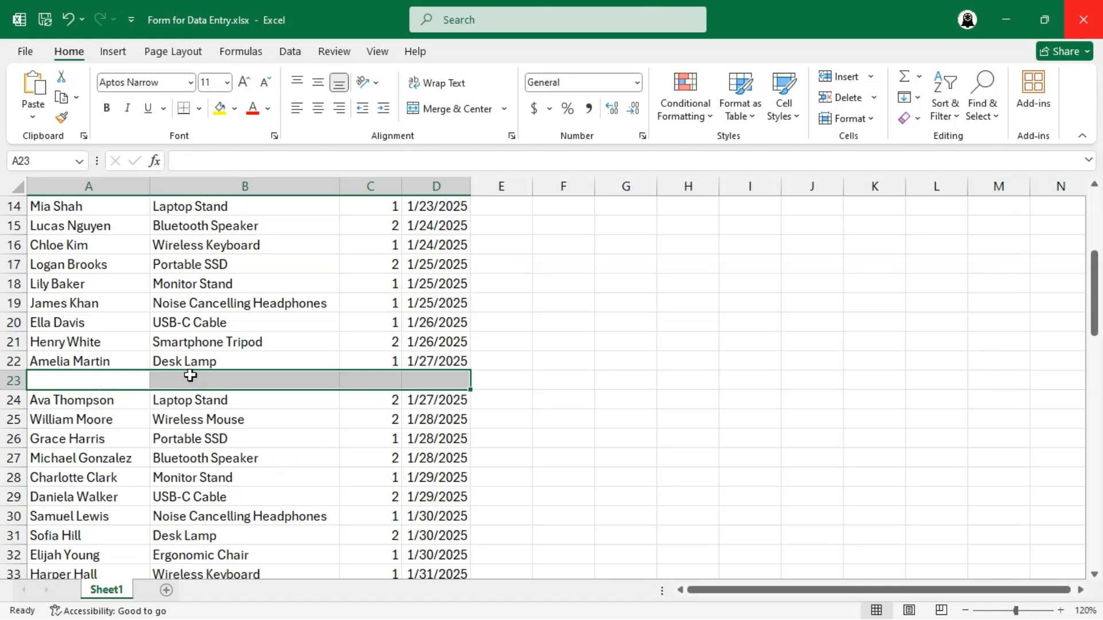
{"action": "right_click", "coordinate": [127, 382]}
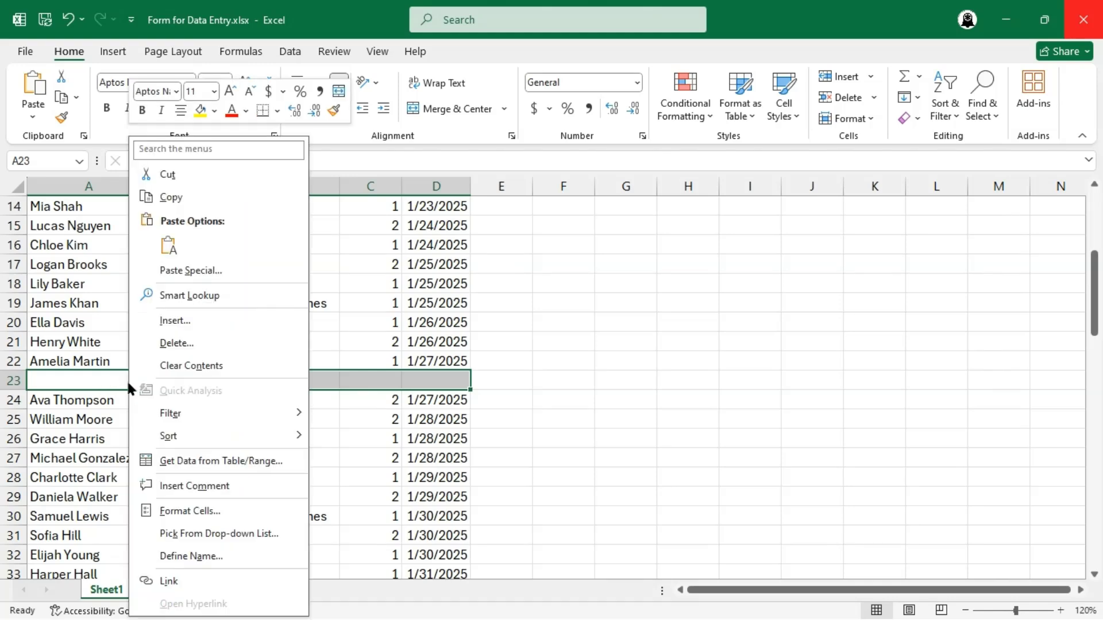
{"action": "left_click", "coordinate": [184, 343]}
{"action": "left_click", "coordinate": [209, 359]}
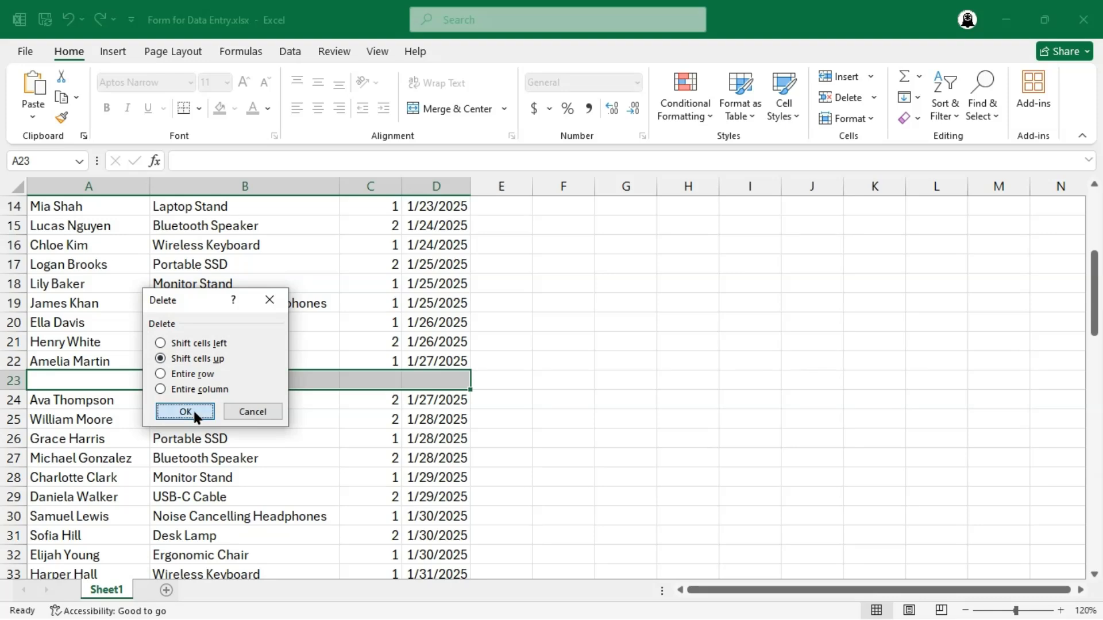
{"action": "left_click", "coordinate": [190, 411]}
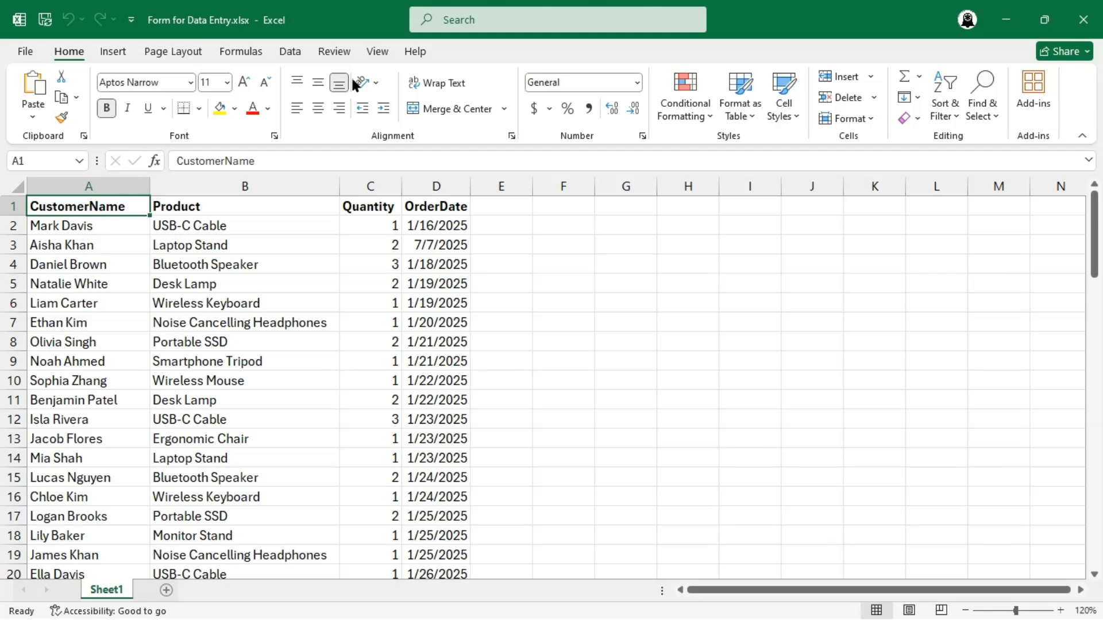
- Find the Form command and open the data entry form for the order list
{"action": "left_click", "coordinate": [455, 16]}
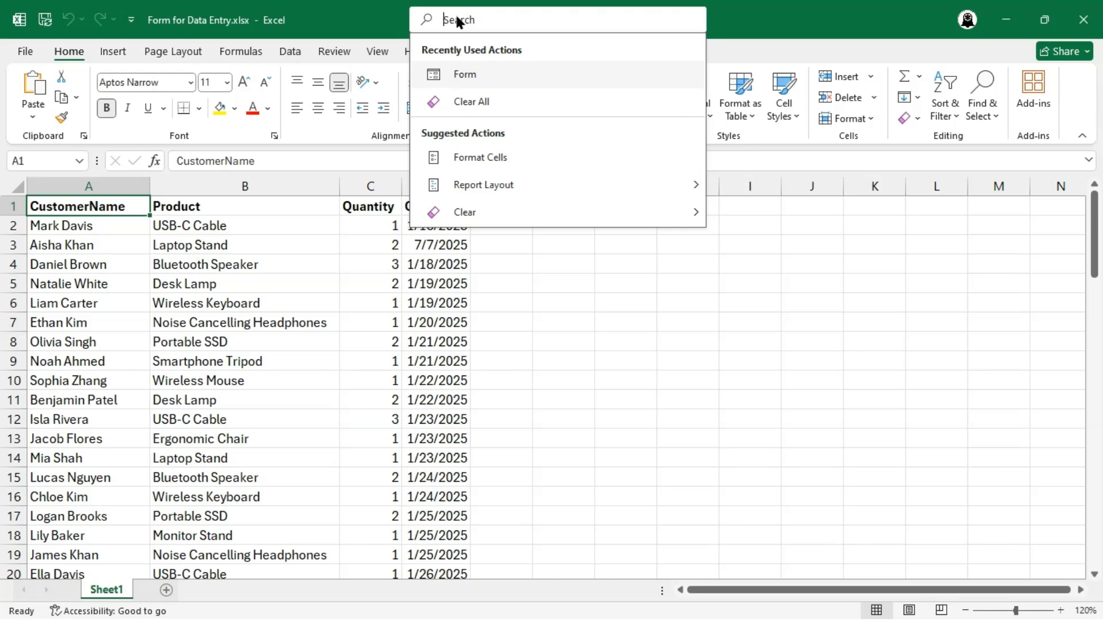
{"action": "type", "text": "form"}
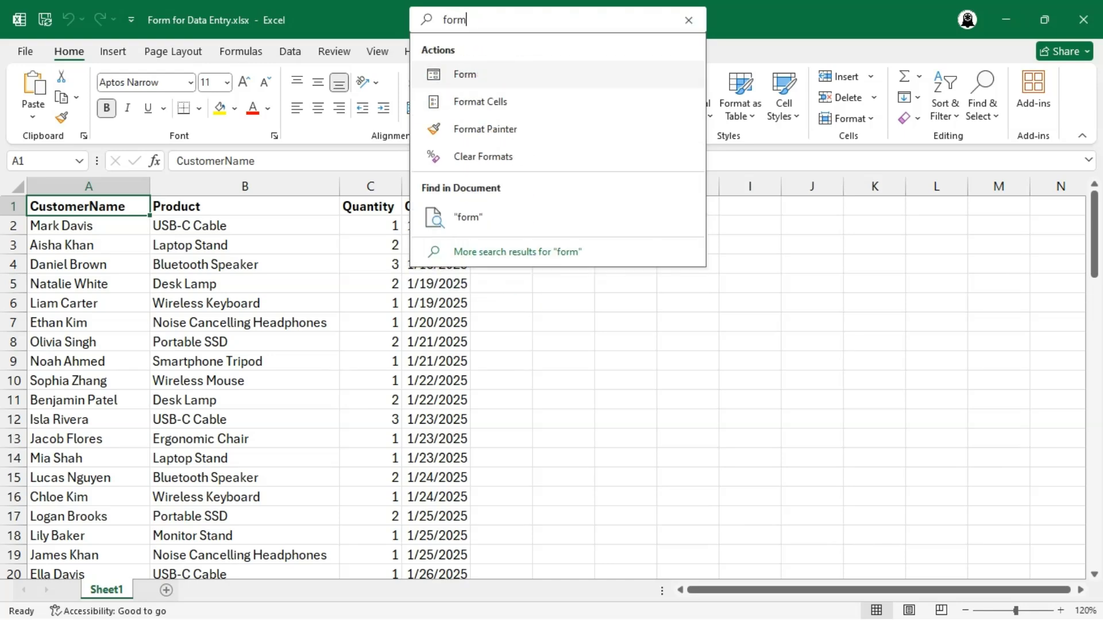
{"action": "left_click", "coordinate": [473, 72]}
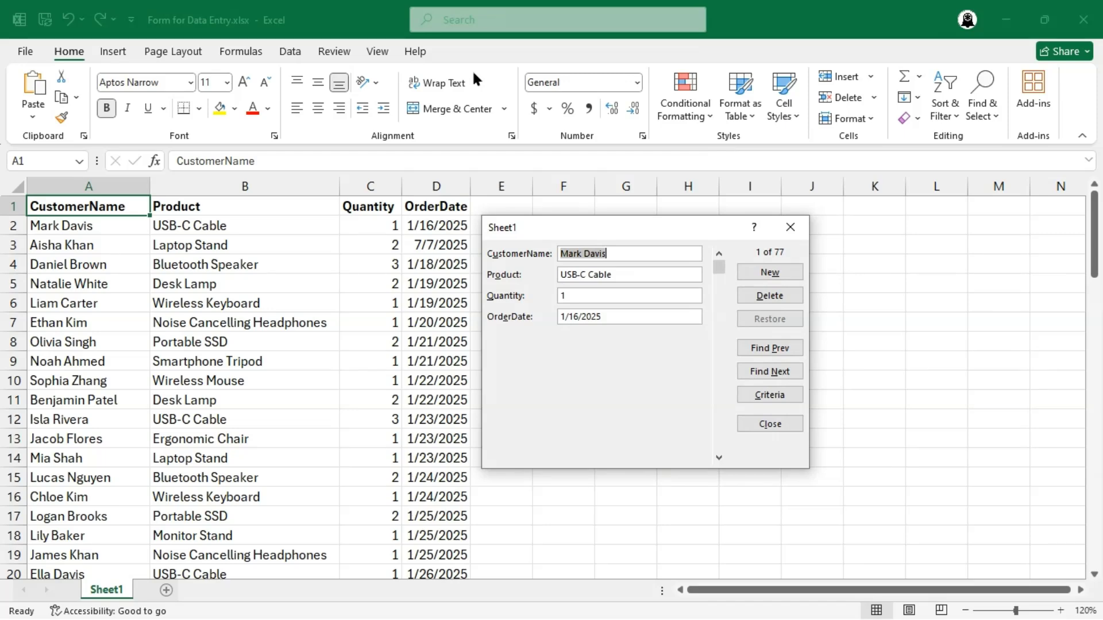
- Add a new record with CustomerName Customer 1, Product 1, quantity 5 and order date 7/7/2025
{"action": "left_click", "coordinate": [789, 274]}
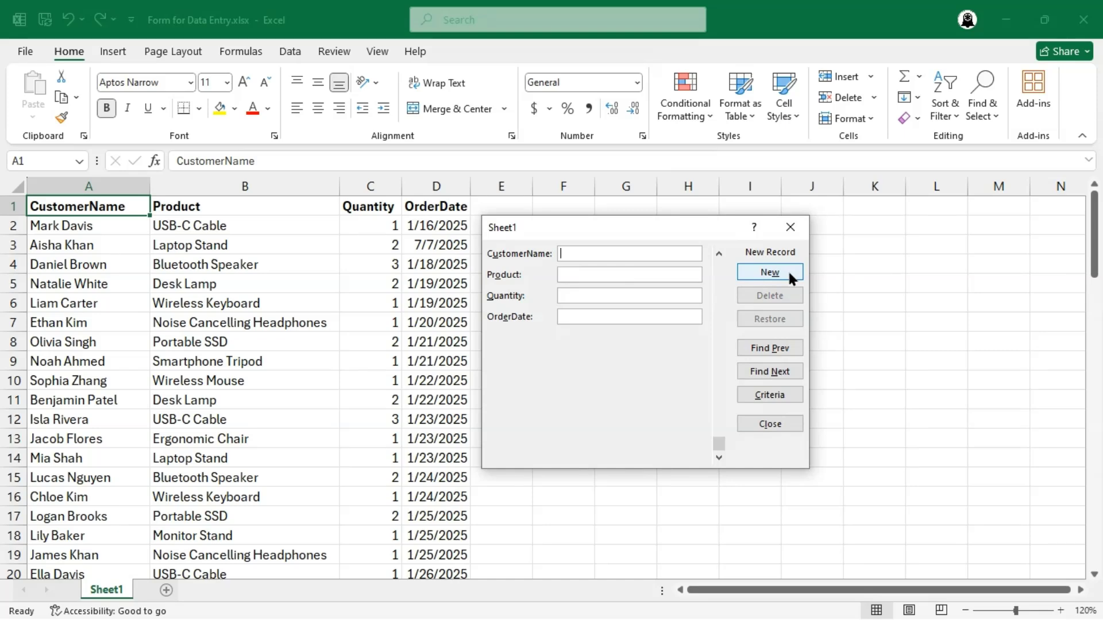
{"action": "type", "text": "Cust"}
{"action": "type", "text": "omer 1"}
{"action": "type", "text": "Product 1"}
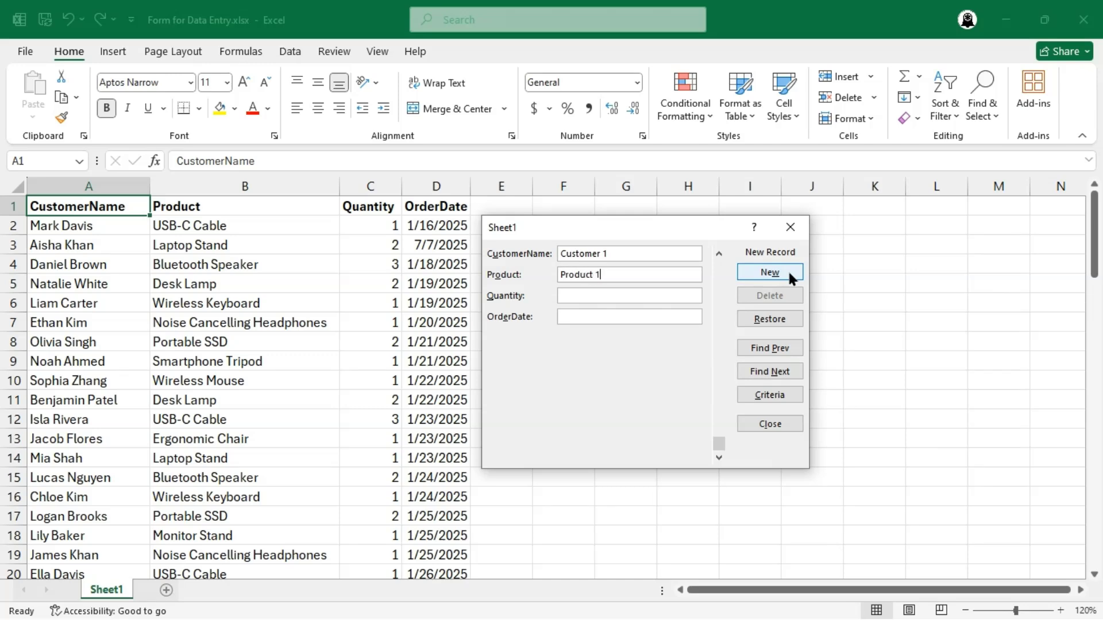
{"action": "type", "text": "5"}
{"action": "key", "text": "Tab"}
{"action": "type", "text": "7/7/2025"}
{"action": "key", "text": "Return"}
- Add another record with customer 2, product 2, quantity 5 and order date 7/7/2025, and close the form
{"action": "type", "text": "cus"}
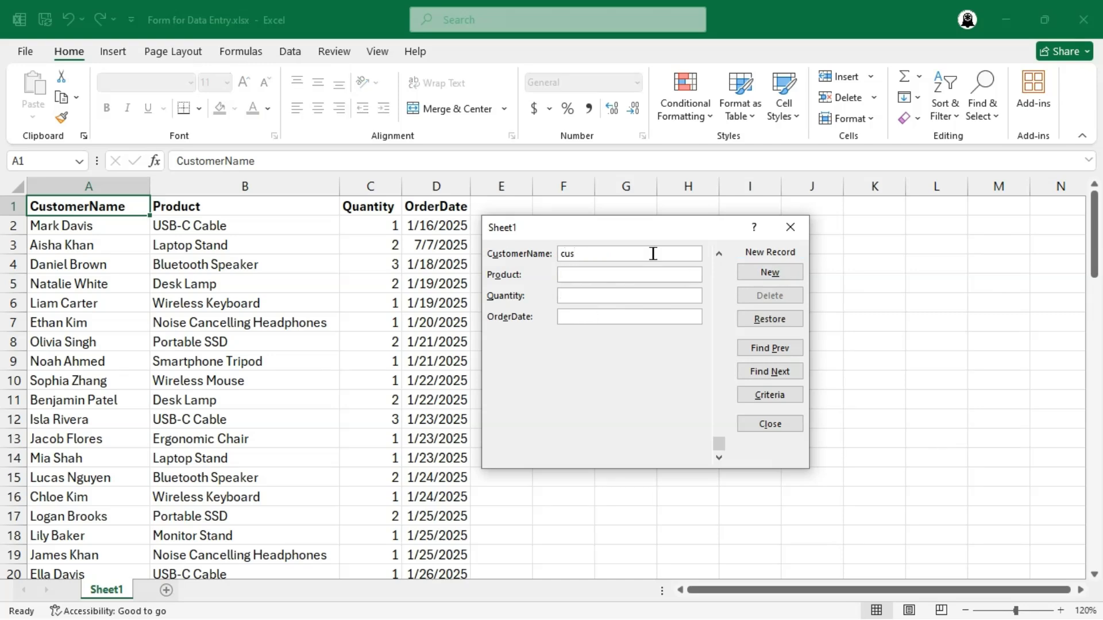
{"action": "type", "text": "tomer 2"}
{"action": "key", "text": "Tab"}
{"action": "type", "text": "product 2"}
{"action": "key", "text": "Tab"}
{"action": "type", "text": "5"}
{"action": "key", "text": "Tab"}
{"action": "type", "text": "7/7/2025"}
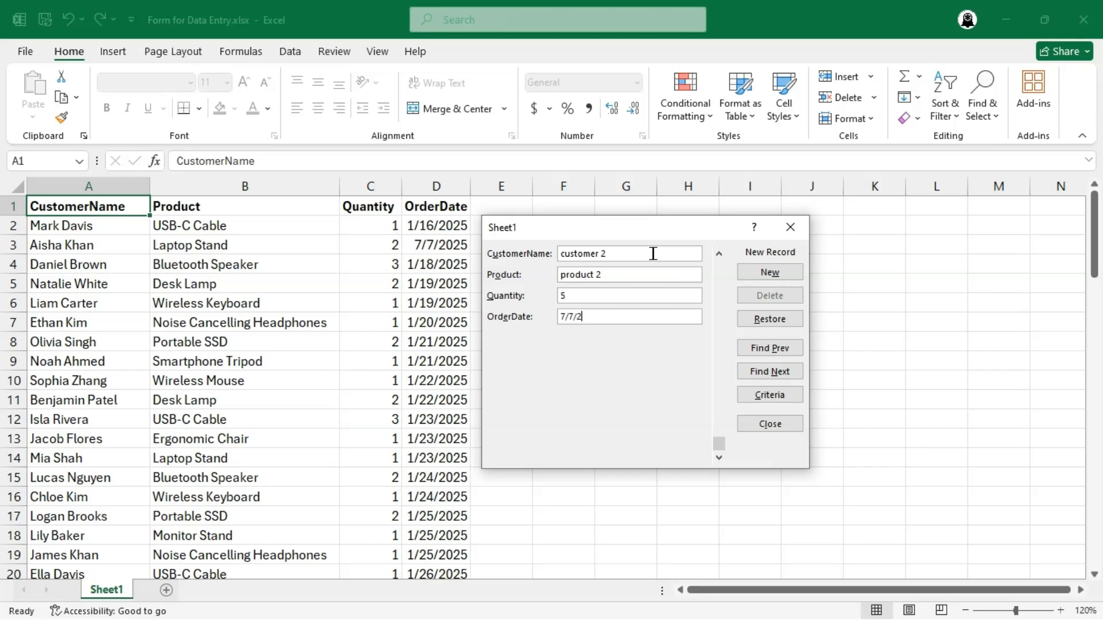
{"action": "key", "text": "Return"}
{"action": "left_click", "coordinate": [775, 423]}
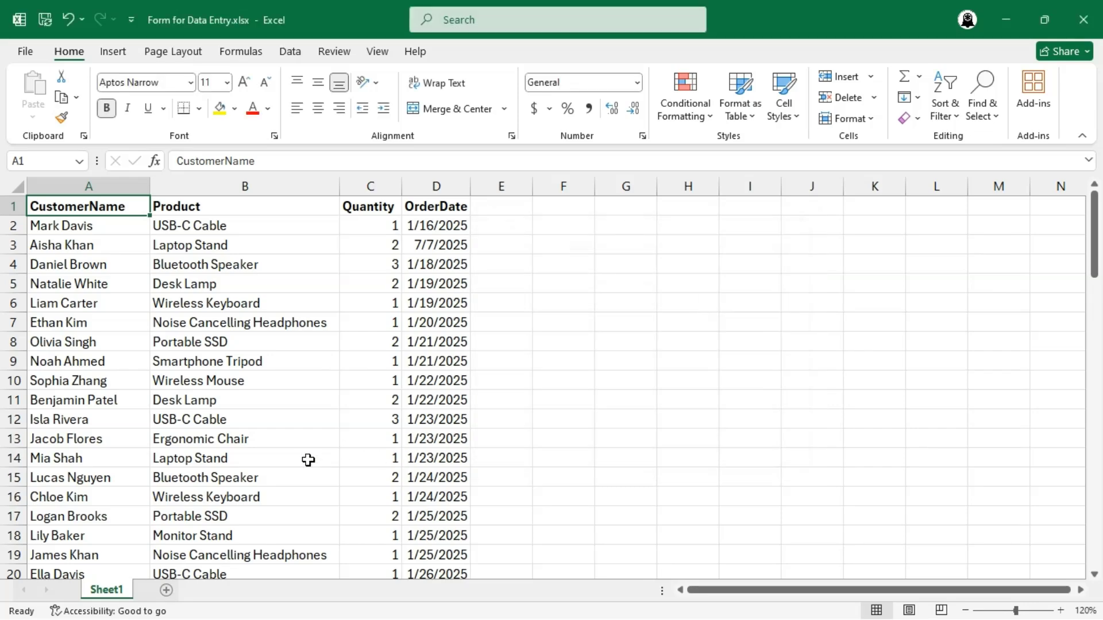
- Check the newly added records at the end of the order list
{"action": "scroll", "coordinate": [308, 460], "scroll_direction": "down", "scroll_amount": 12}
{"action": "scroll", "coordinate": [307, 459], "scroll_direction": "down", "scroll_amount": 11}
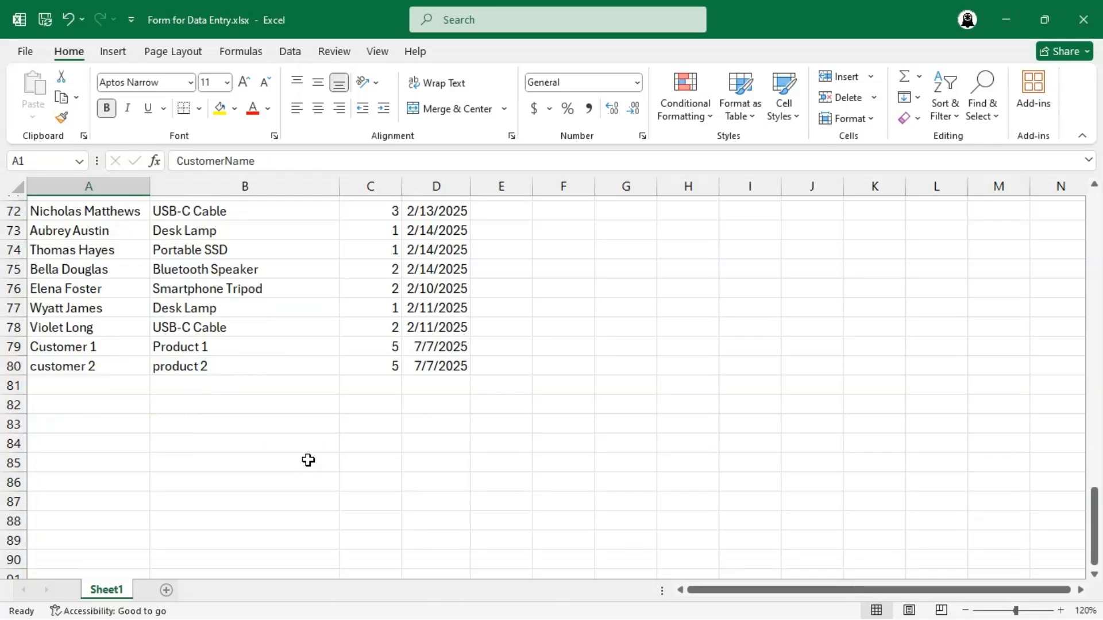
{"action": "scroll", "coordinate": [308, 460], "scroll_direction": "down", "scroll_amount": 1}
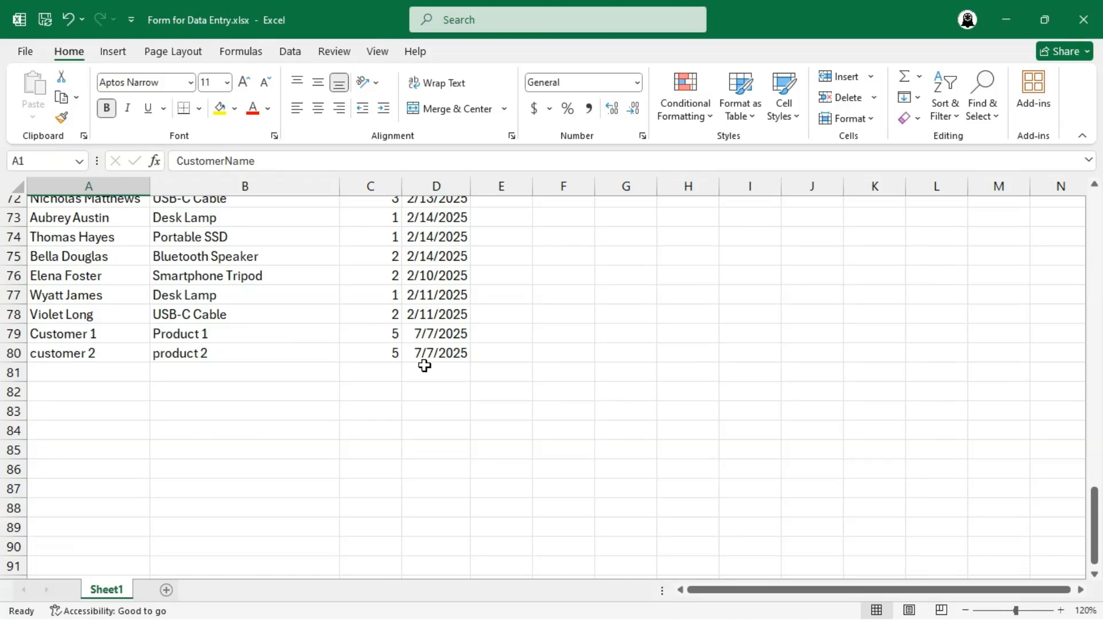
- Return to cell A1 and reopen the data form for the order list
{"action": "key", "text": "ctrl+Home"}
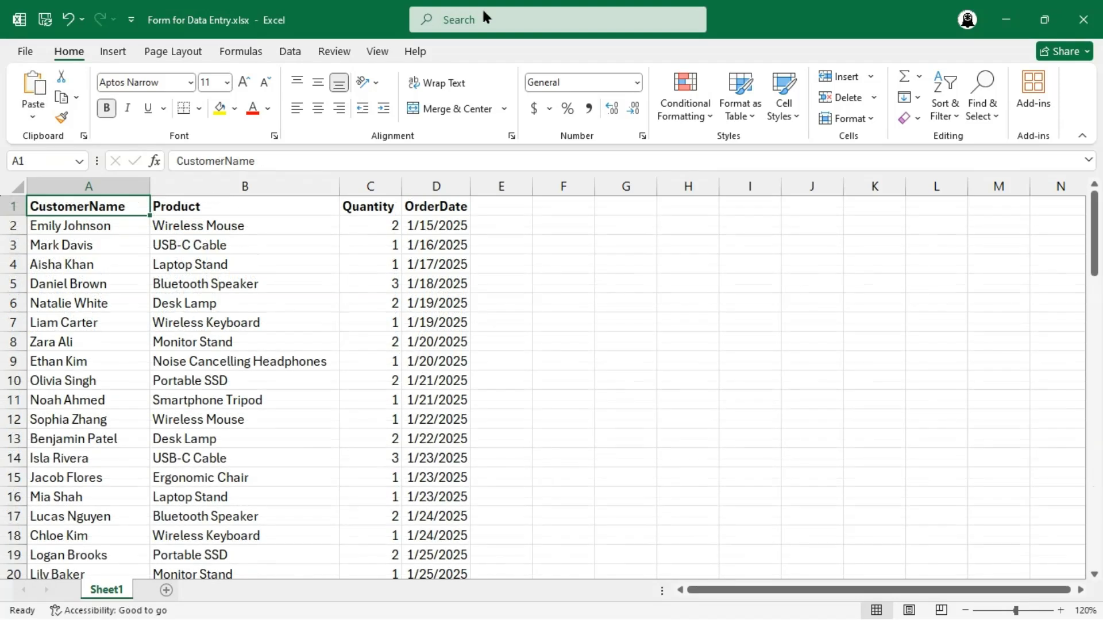
{"action": "left_click", "coordinate": [483, 17]}
{"action": "type", "text": "form"}
{"action": "left_click", "coordinate": [498, 74]}
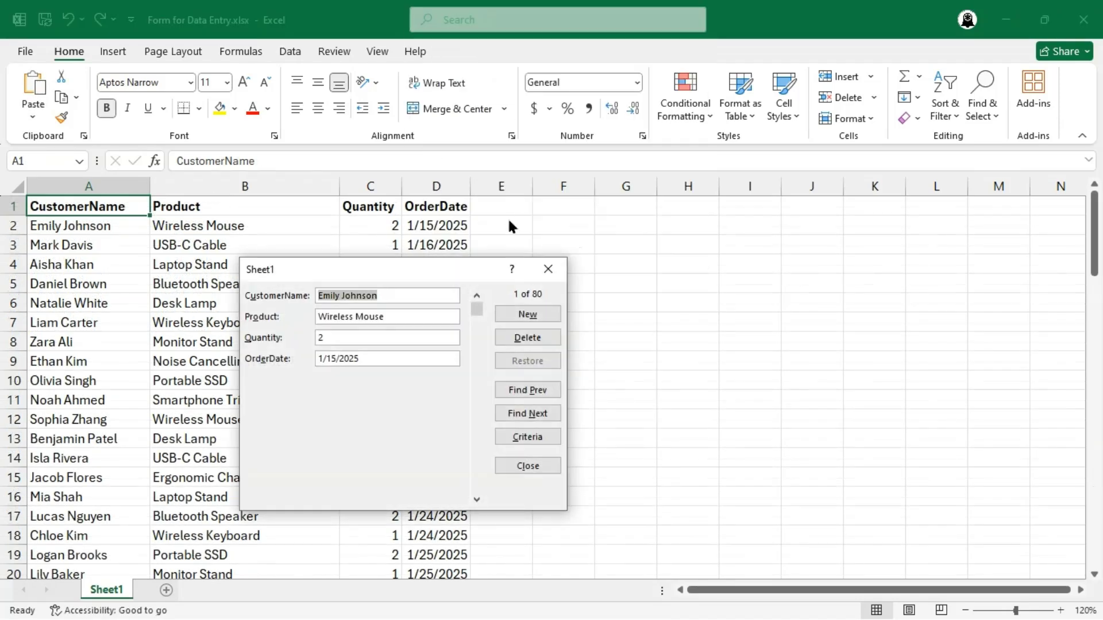
- Browse the form's records one by one up to the 11th and back to the 6th
{"action": "left_click", "coordinate": [476, 501]}
{"action": "left_click", "coordinate": [476, 501]}
{"action": "left_click", "coordinate": [476, 501]}
{"action": "left_click", "coordinate": [476, 501]}
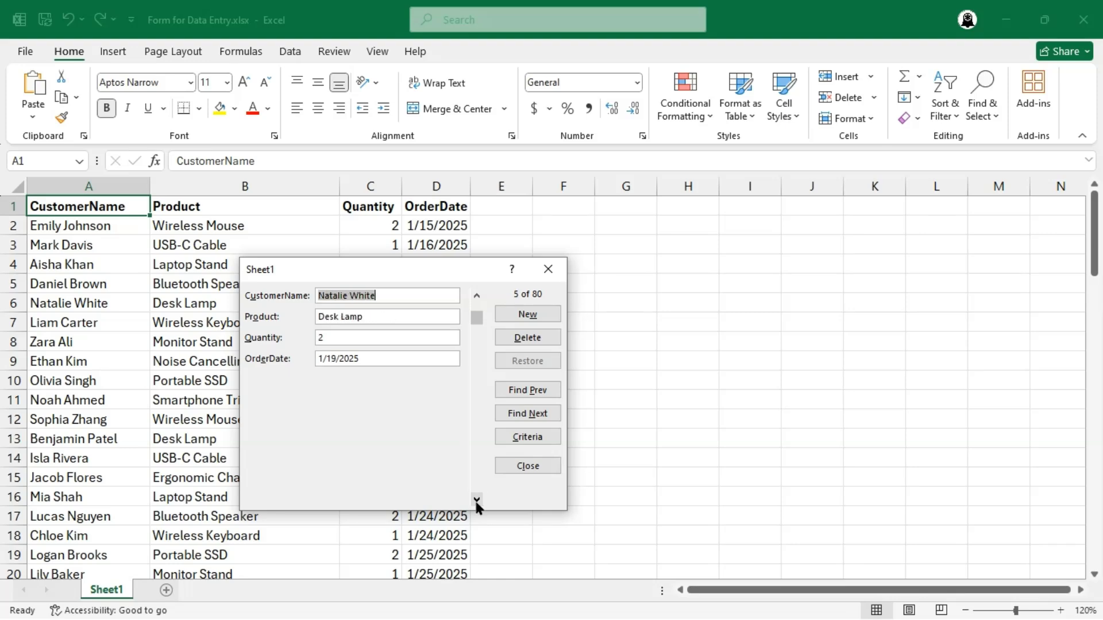
{"action": "left_click", "coordinate": [476, 501]}
{"action": "left_click", "coordinate": [476, 501]}
{"action": "left_click", "coordinate": [476, 500]}
{"action": "left_click", "coordinate": [476, 501]}
{"action": "left_click", "coordinate": [476, 501]}
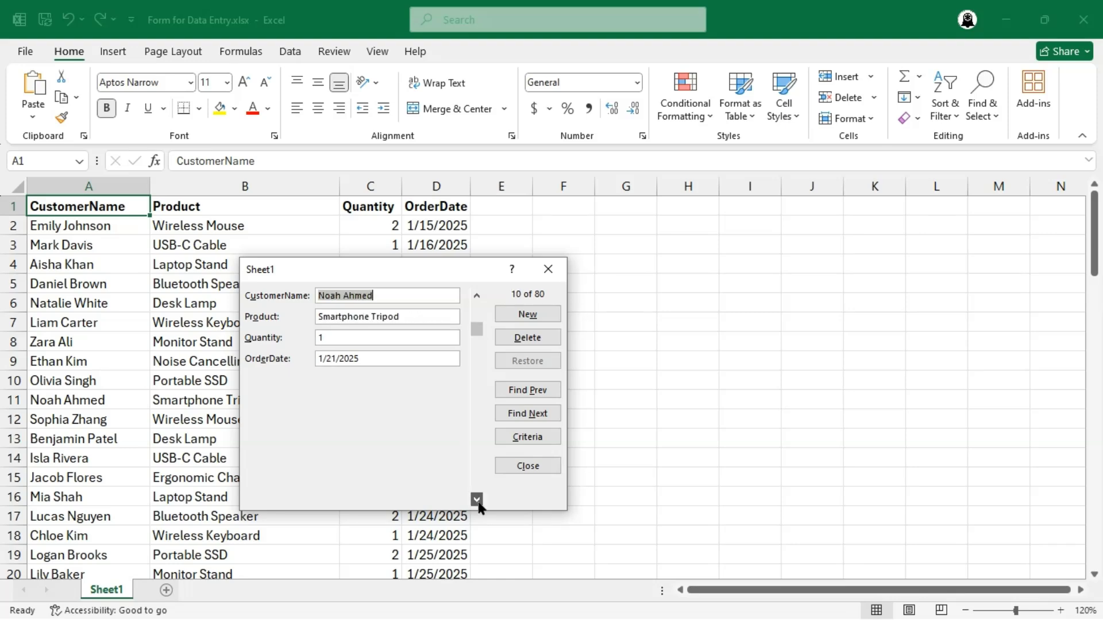
{"action": "left_click", "coordinate": [476, 501]}
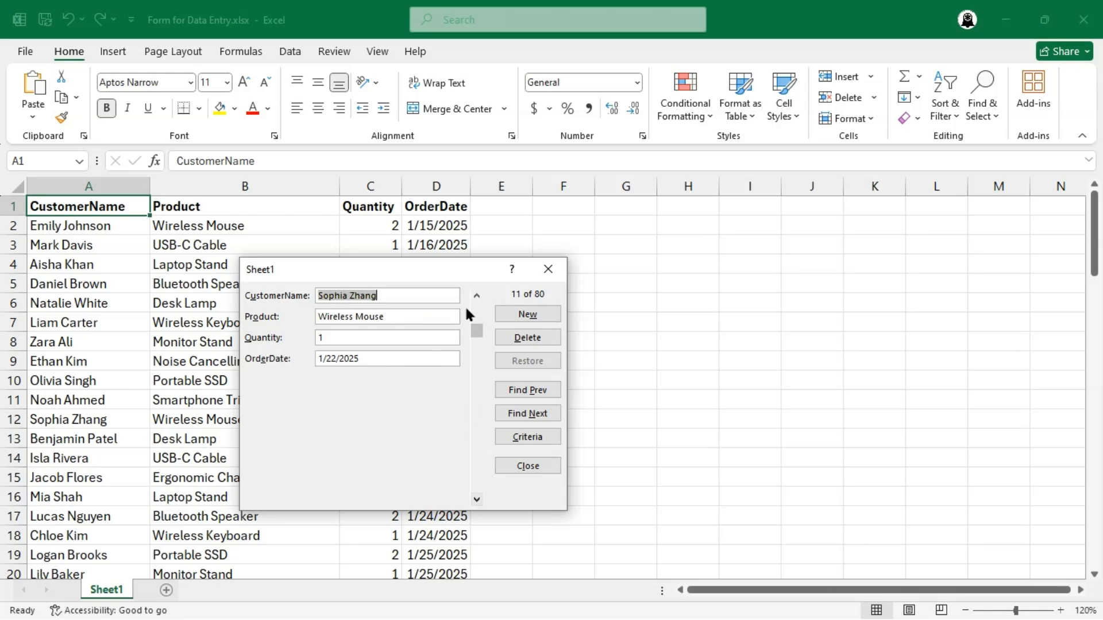
{"action": "left_click", "coordinate": [476, 296]}
{"action": "left_click", "coordinate": [477, 296]}
{"action": "left_click", "coordinate": [477, 296]}
{"action": "left_click", "coordinate": [477, 296]}
{"action": "left_click", "coordinate": [477, 296]}
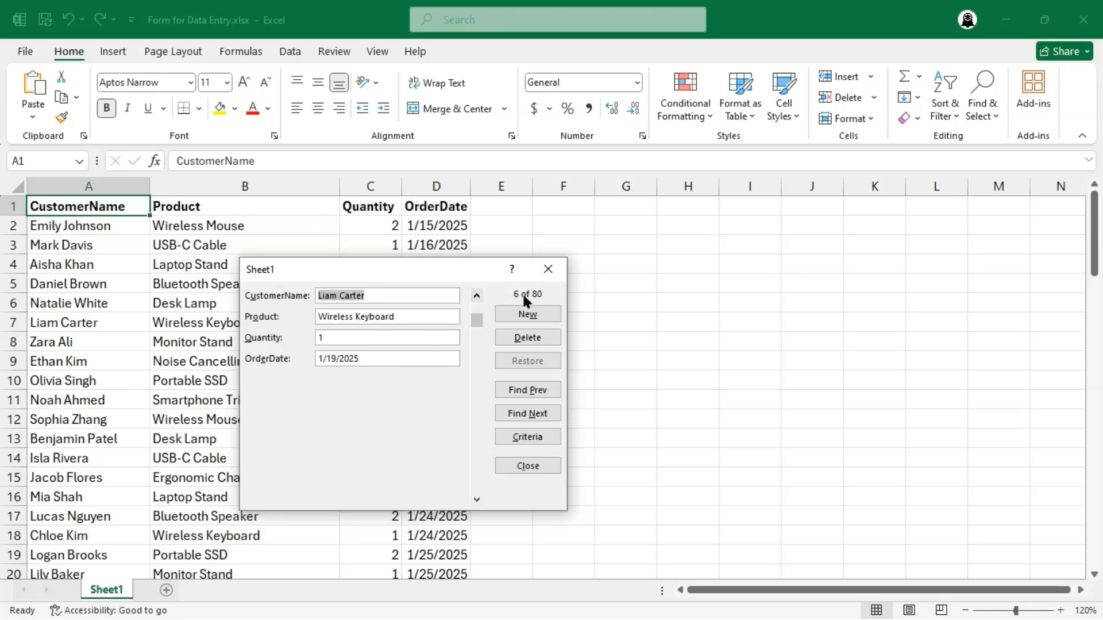
- Use Find Prev to go back to the third record and Find Next to advance to the ninth
{"action": "left_click", "coordinate": [546, 391]}
{"action": "left_click", "coordinate": [546, 391]}
{"action": "left_click", "coordinate": [546, 391]}
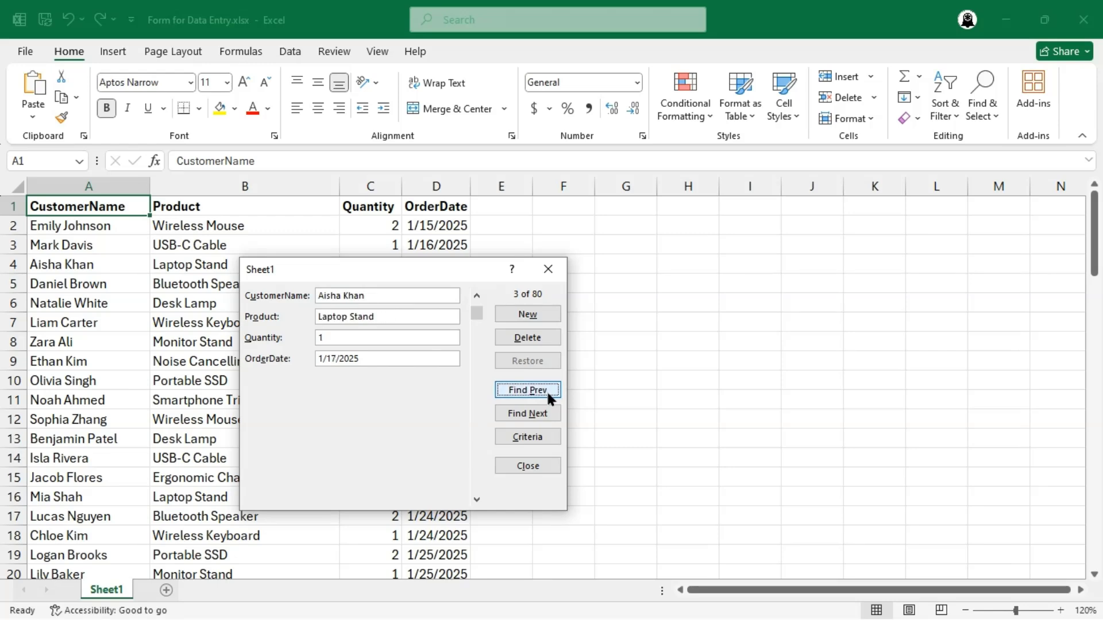
{"action": "left_click", "coordinate": [546, 407]}
{"action": "left_click", "coordinate": [548, 412]}
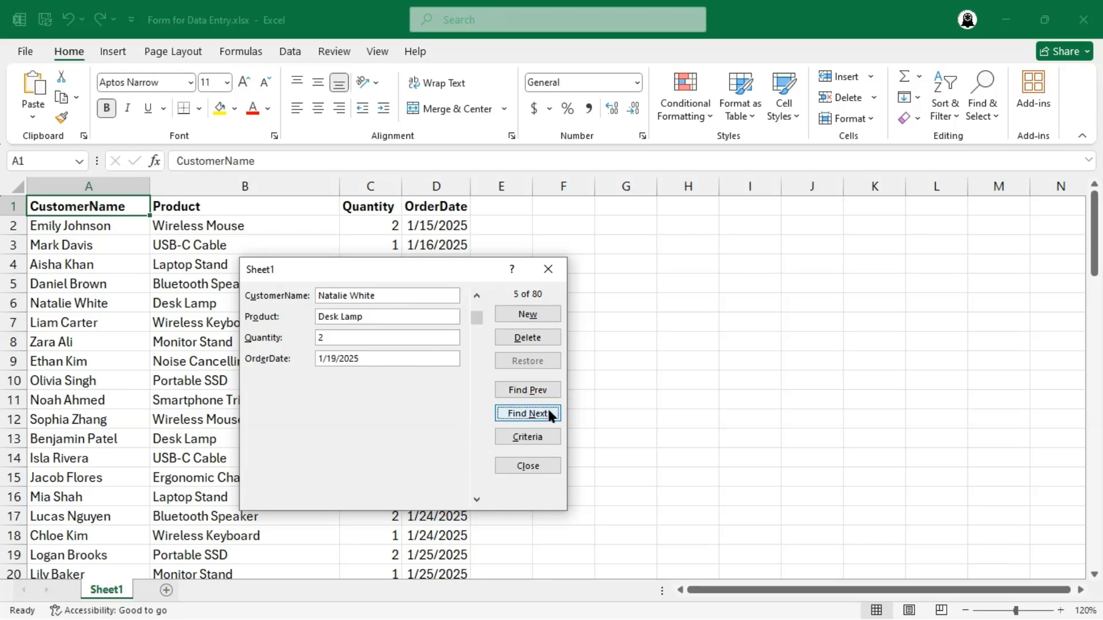
{"action": "left_click", "coordinate": [547, 412]}
{"action": "left_click", "coordinate": [549, 411]}
{"action": "left_click", "coordinate": [550, 411]}
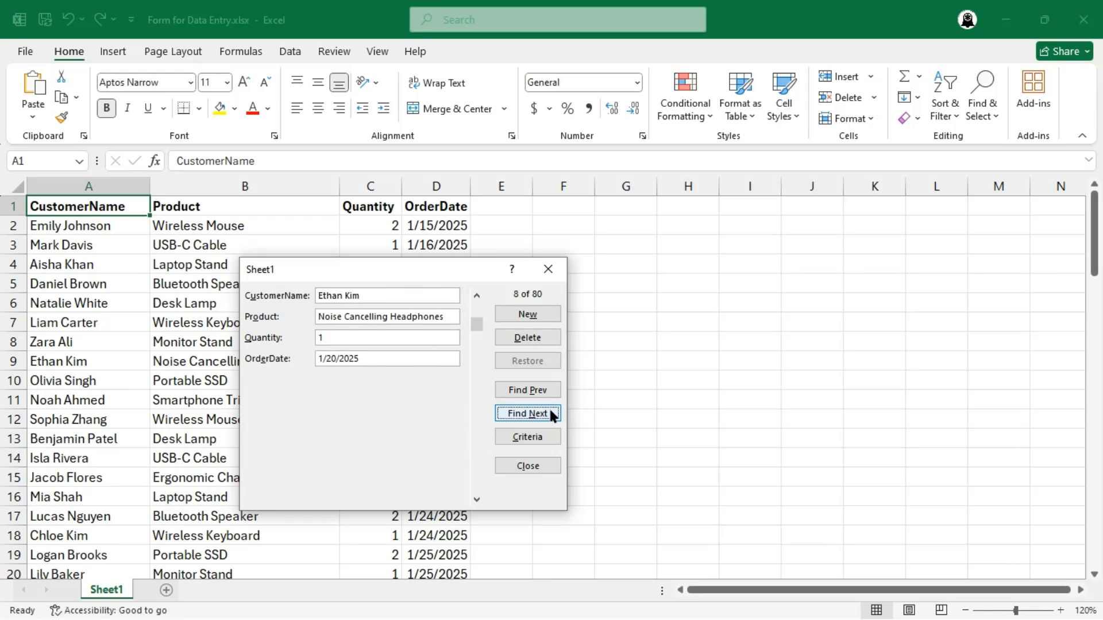
{"action": "left_click", "coordinate": [549, 411]}
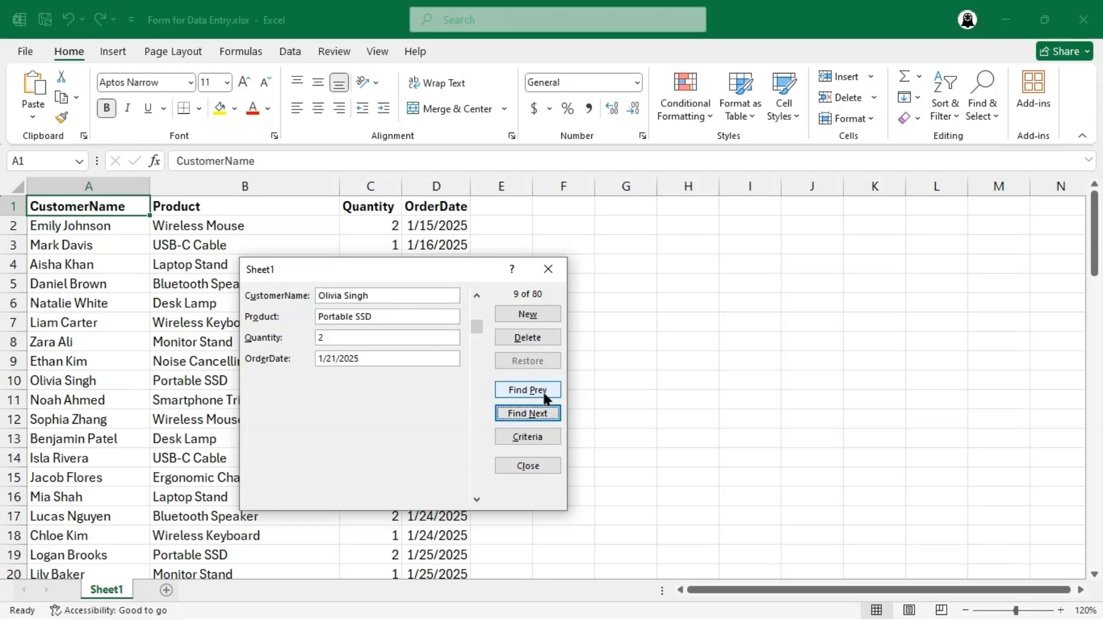
- Go back to the seventh record, the Monitor Stand order dated 1/20/2025, and permanently delete it
{"action": "left_click", "coordinate": [542, 391]}
{"action": "left_click", "coordinate": [543, 390]}
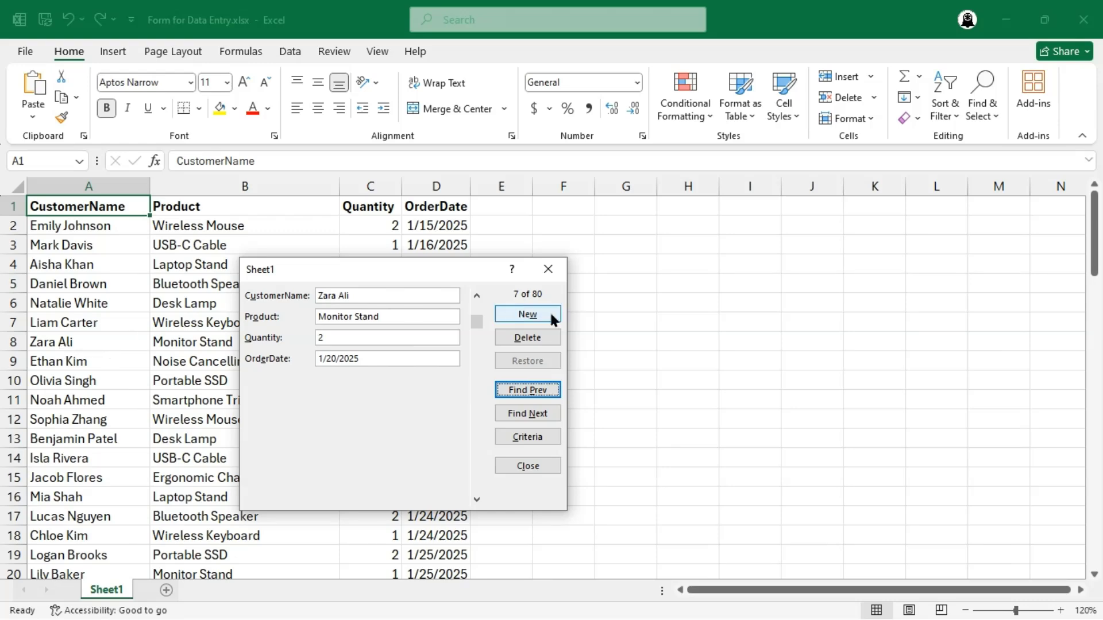
{"action": "left_click", "coordinate": [553, 330]}
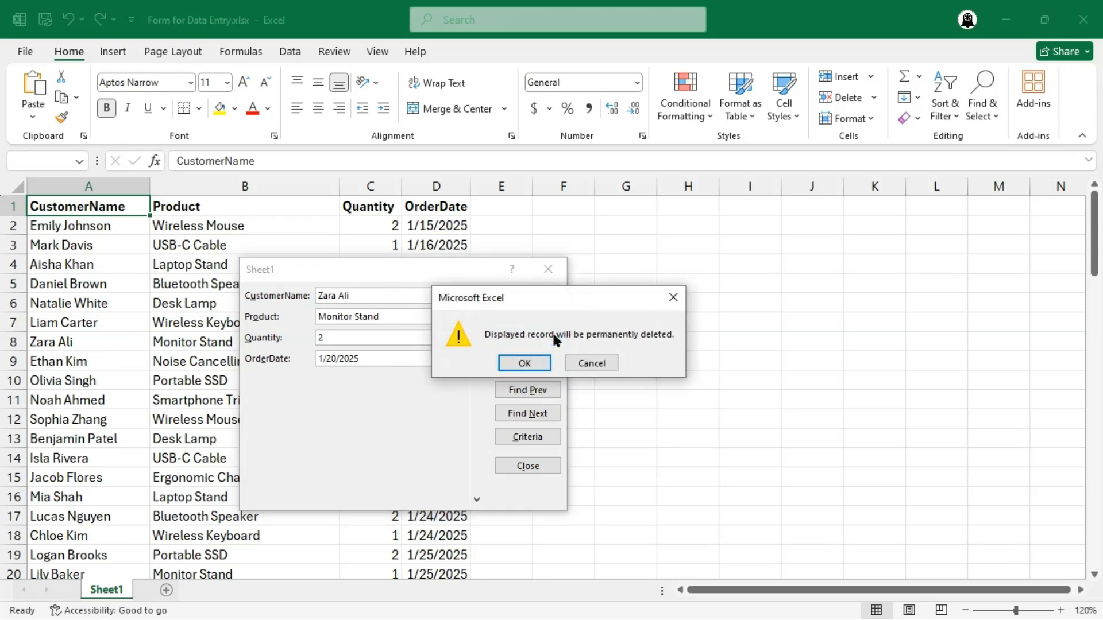
{"action": "left_click", "coordinate": [538, 361]}
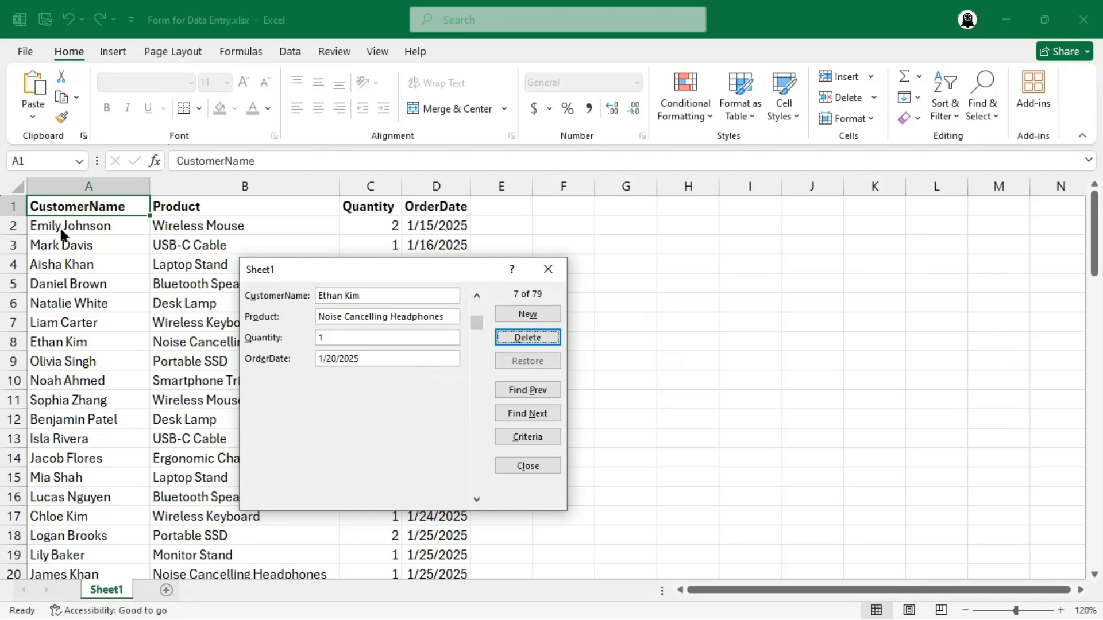
- Go back to the first record, the Wireless Mouse order dated 1/15/2025, and permanently delete it
{"action": "left_click", "coordinate": [477, 296]}
{"action": "left_click", "coordinate": [476, 296]}
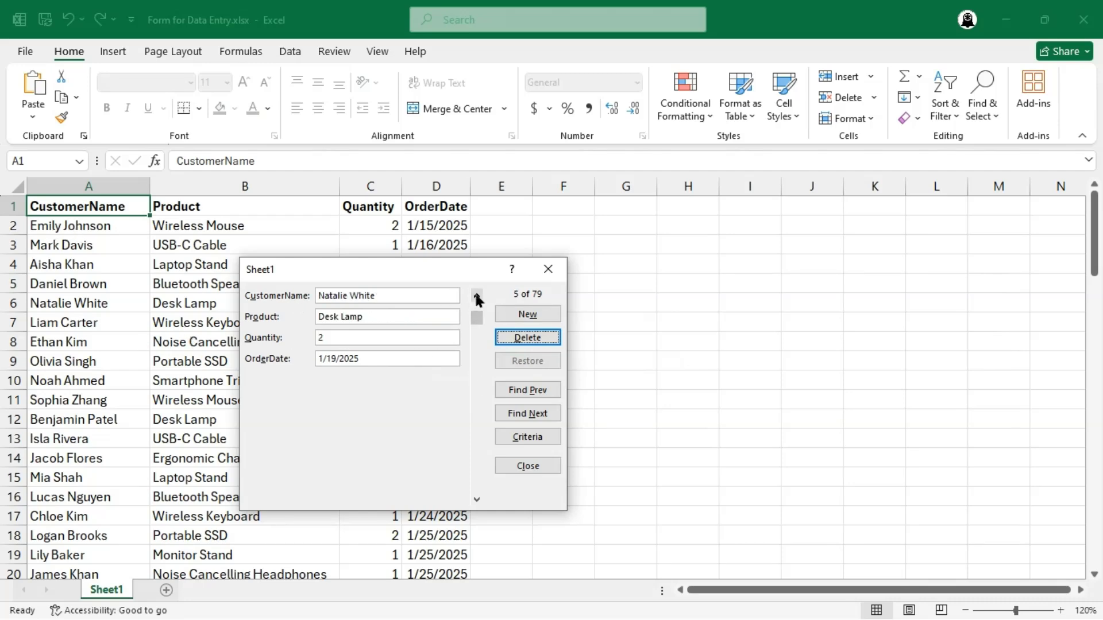
{"action": "left_click", "coordinate": [476, 296]}
{"action": "left_click", "coordinate": [477, 296]}
{"action": "left_click", "coordinate": [476, 296]}
{"action": "left_click", "coordinate": [477, 295]}
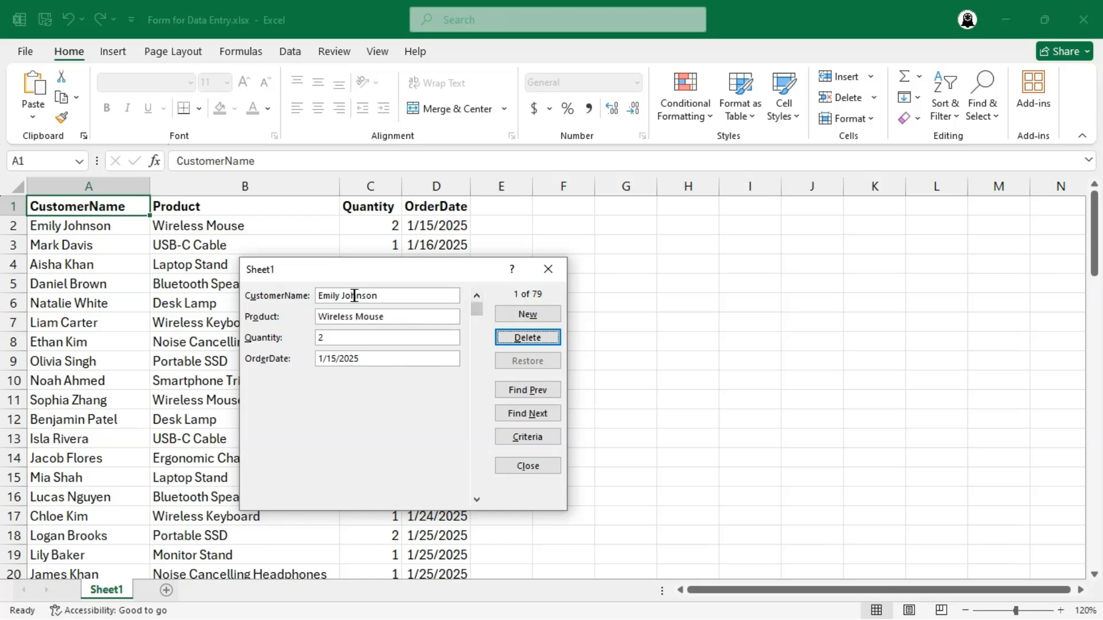
{"action": "left_click", "coordinate": [514, 341]}
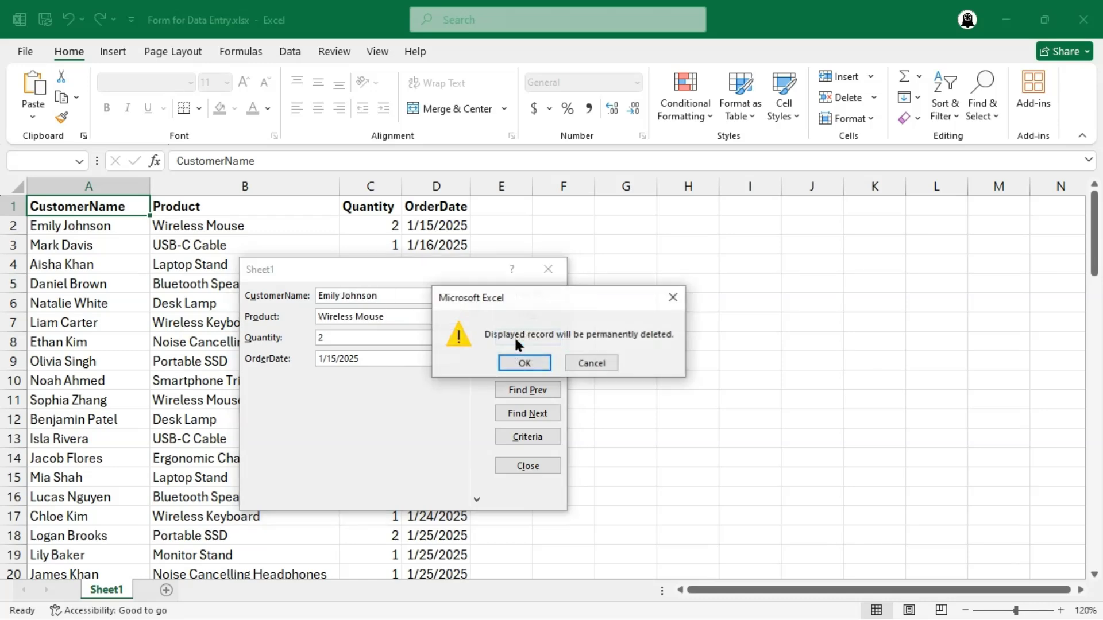
{"action": "left_click", "coordinate": [523, 363]}
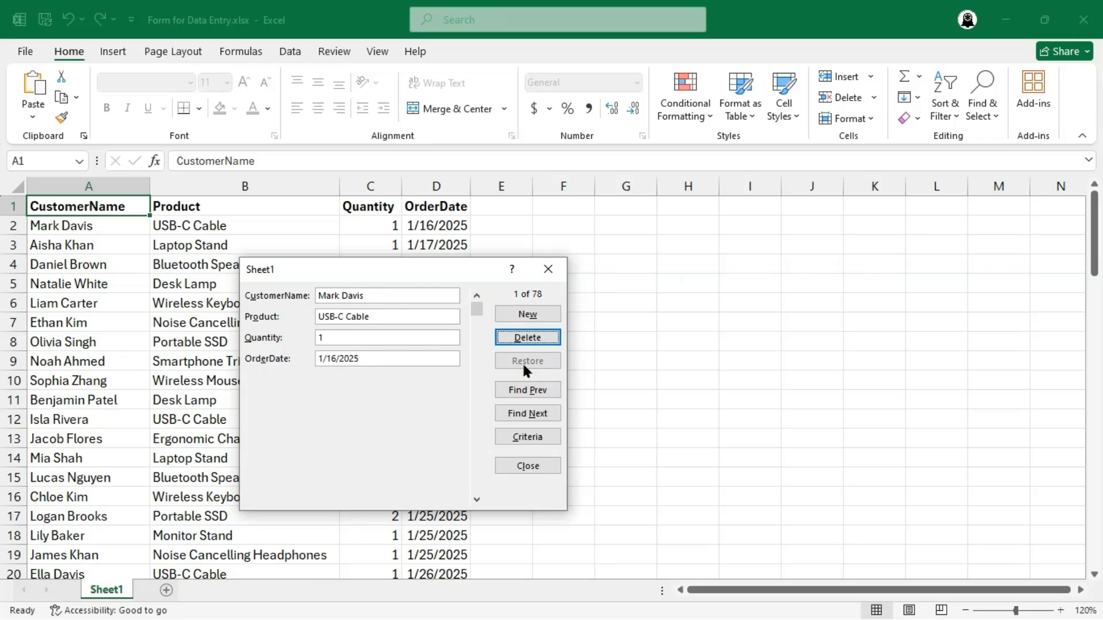
- Search the form's records by a customer's first name and check for further matches in both directions
{"action": "left_click", "coordinate": [539, 436]}
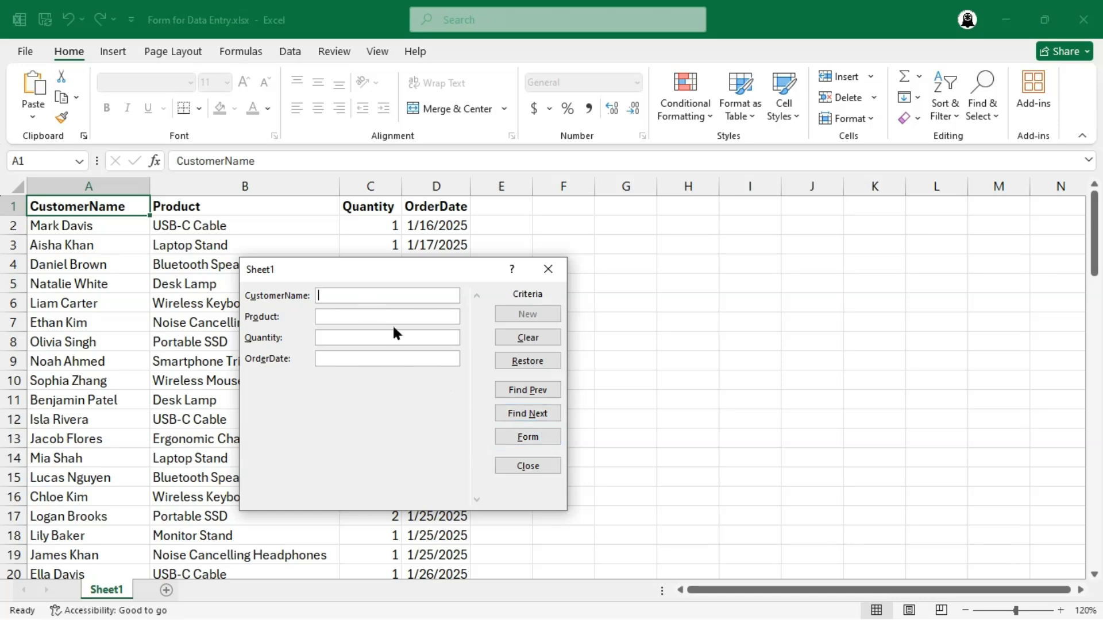
{"action": "type", "text": "aisha"}
{"action": "key", "text": "Return"}
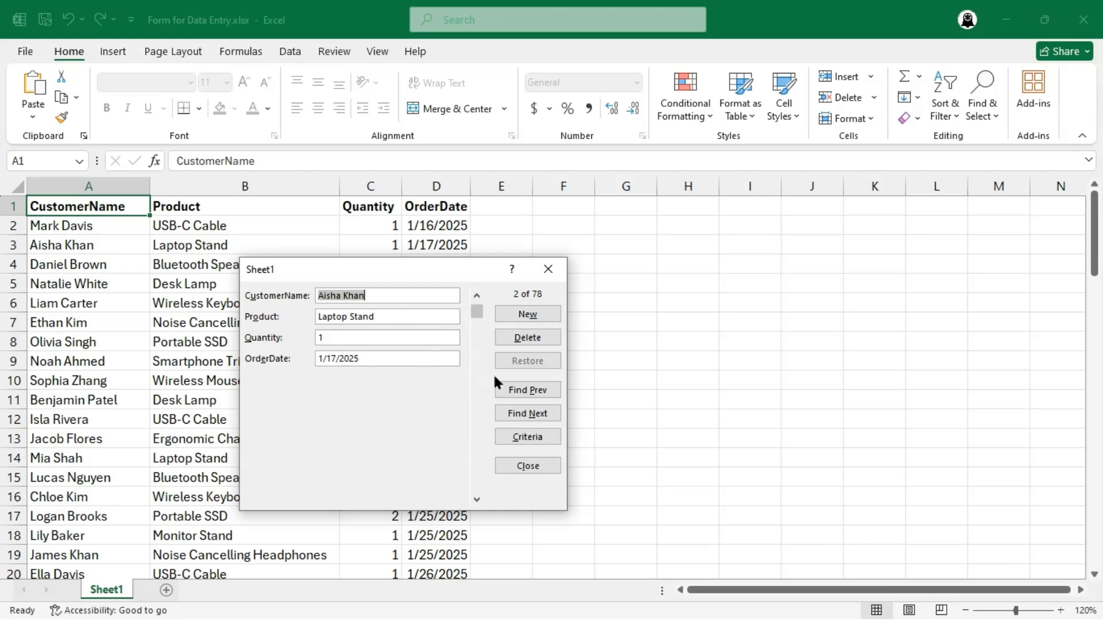
{"action": "left_click", "coordinate": [526, 415]}
{"action": "left_click", "coordinate": [525, 390]}
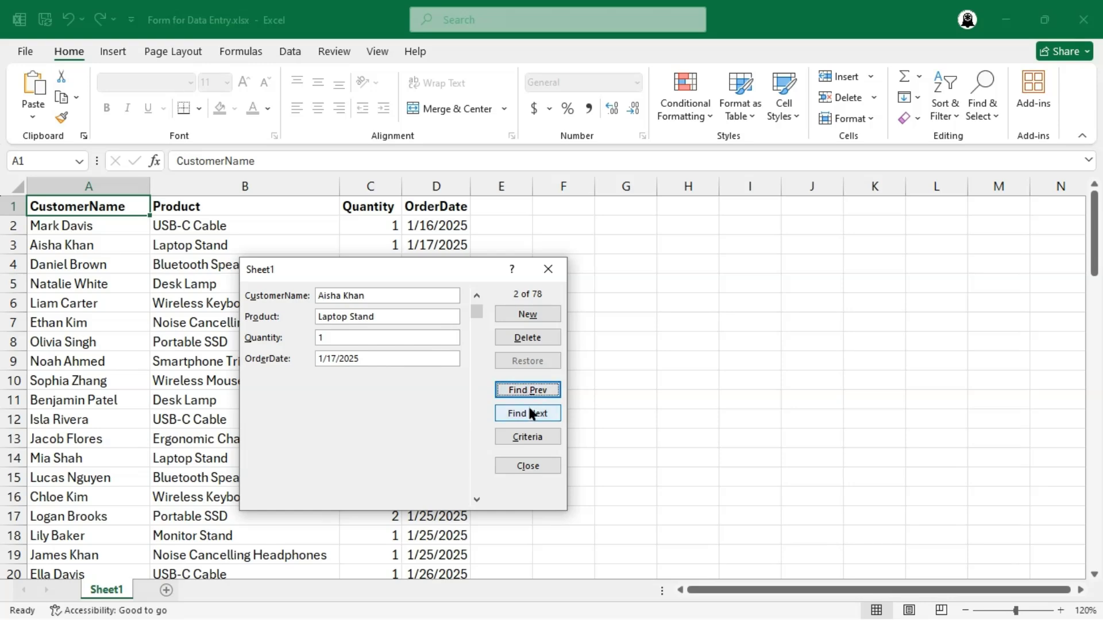
{"action": "left_click", "coordinate": [529, 415]}
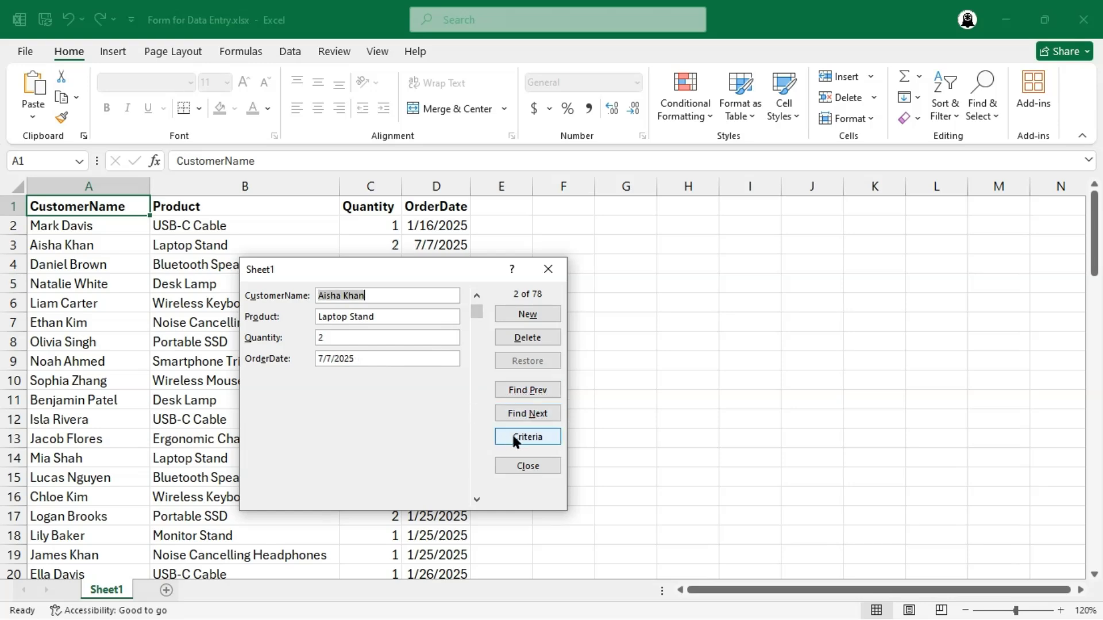
- Replace the customer name criterion with a quantity of 5 and step through the matching records
{"action": "left_click", "coordinate": [518, 438]}
{"action": "type", "text": "aisha"}
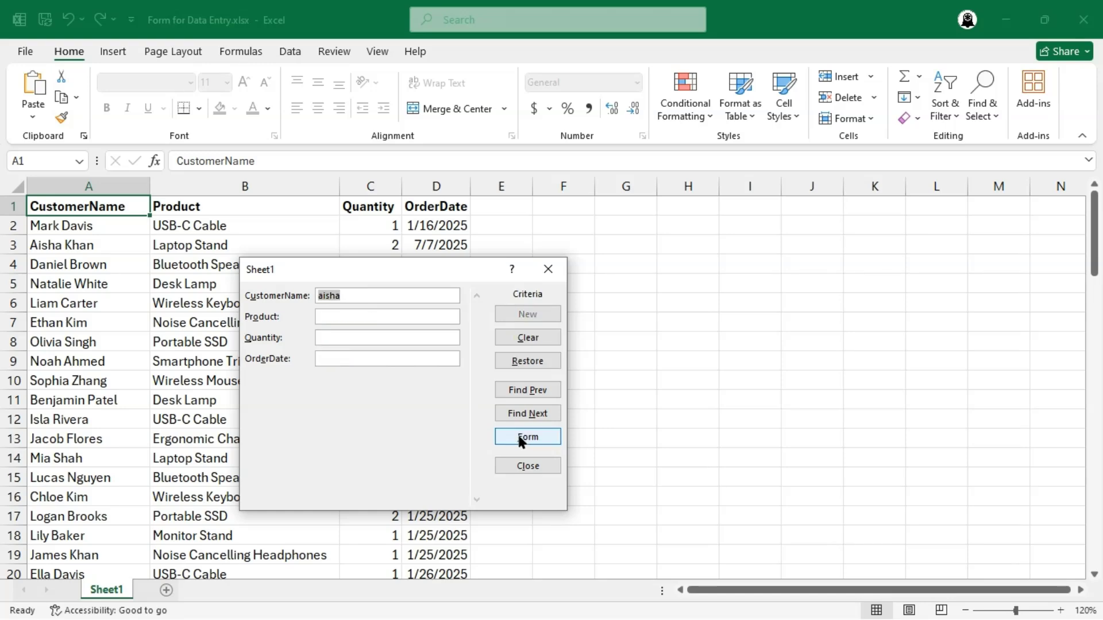
{"action": "key", "text": "BackSpace"}
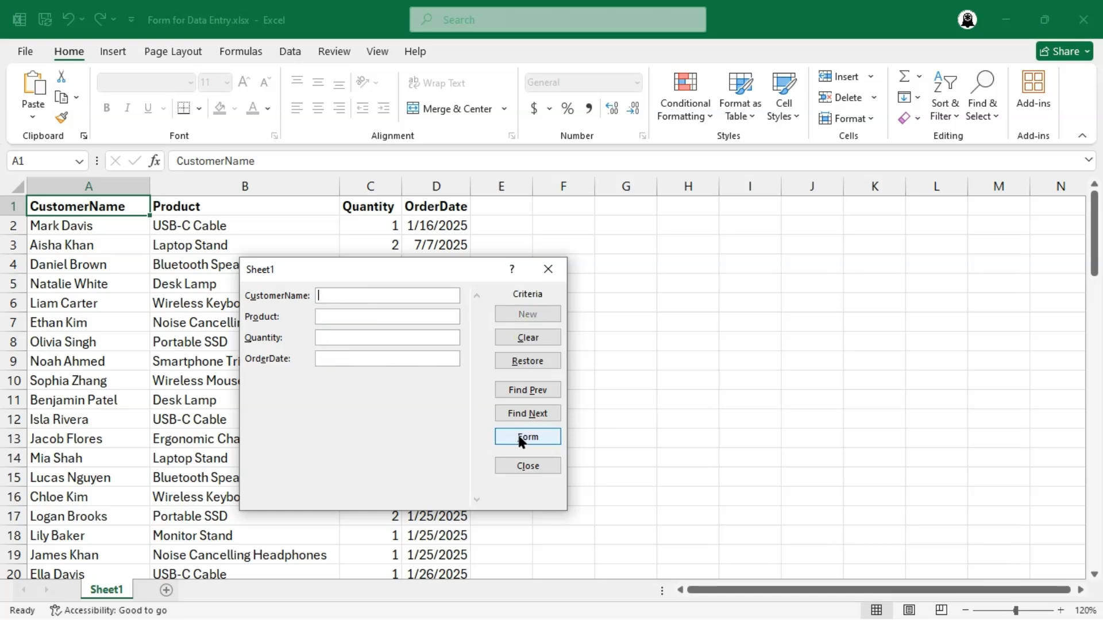
{"action": "left_click", "coordinate": [366, 338]}
{"action": "type", "text": "5"}
{"action": "key", "text": "Return"}
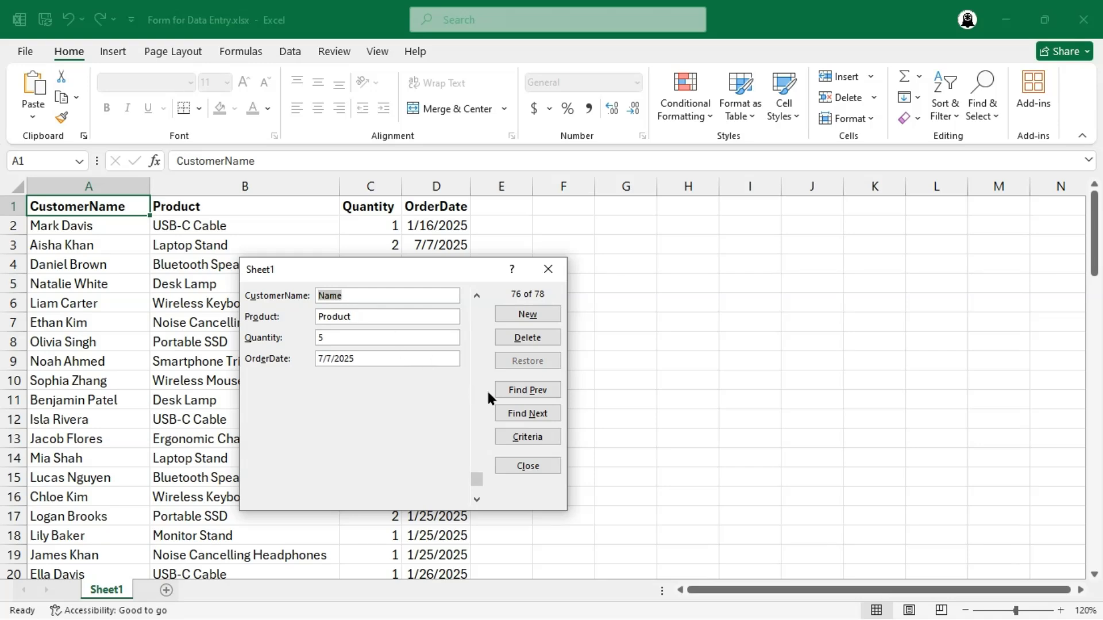
{"action": "left_click", "coordinate": [516, 389]}
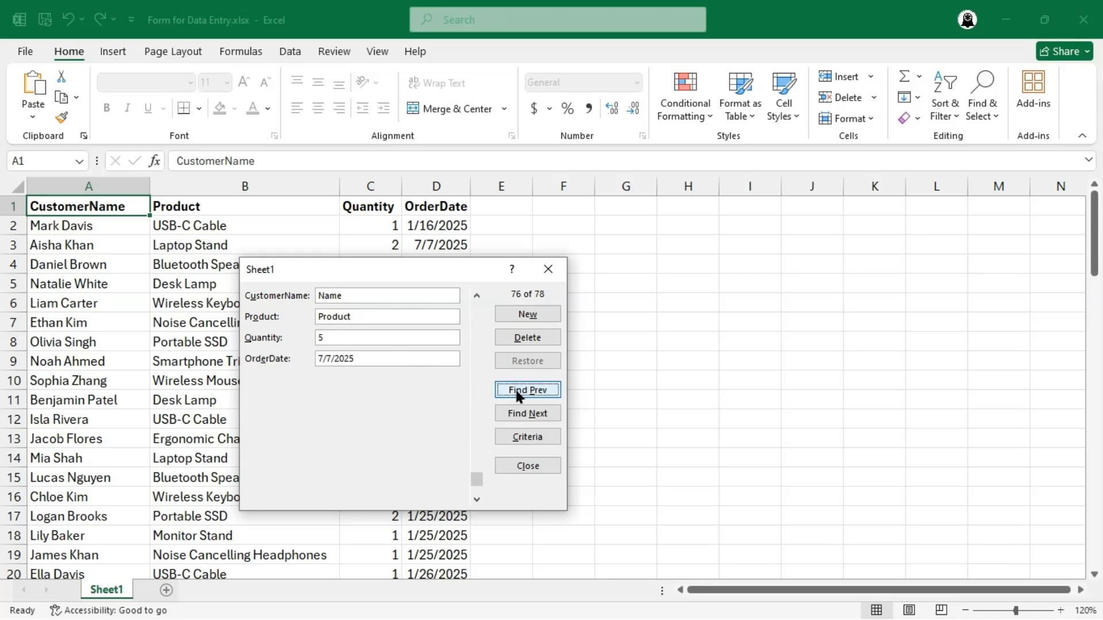
{"action": "left_click", "coordinate": [528, 415]}
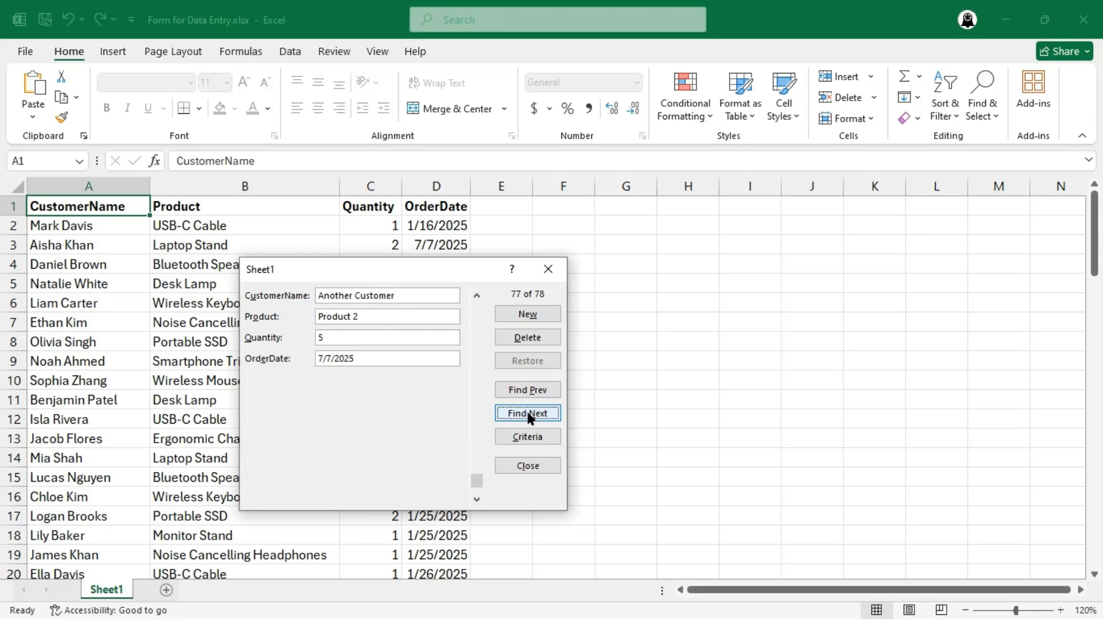
{"action": "left_click", "coordinate": [528, 415]}
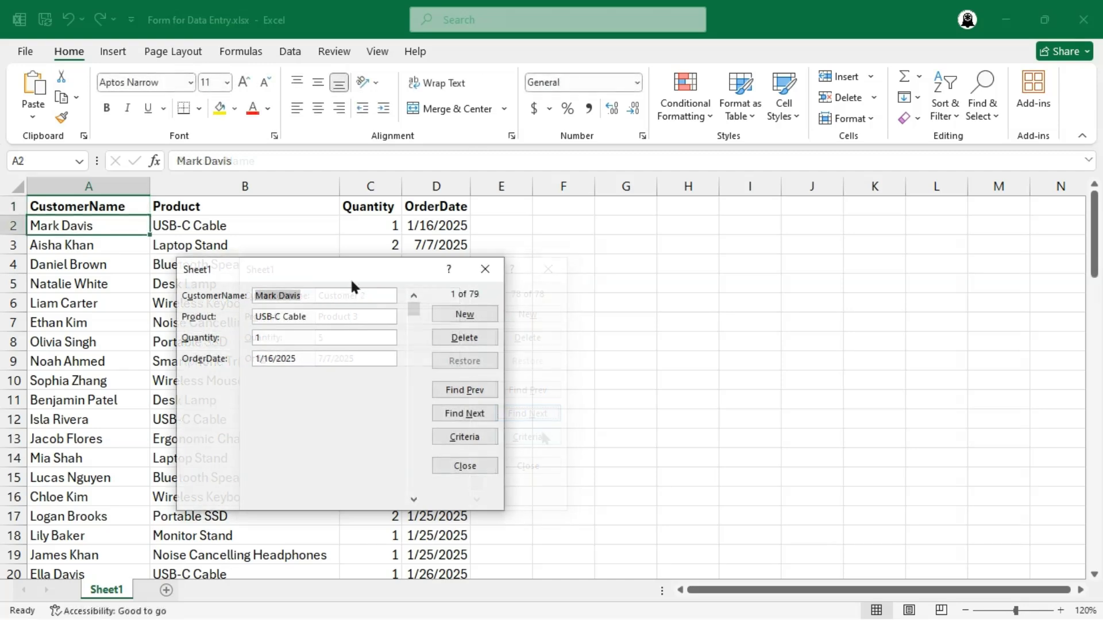
- Overwrite the first record with a new customer name, product USB Cable, quantity 5 and order date 7/7/2025
{"action": "type", "text": "Mia d"}
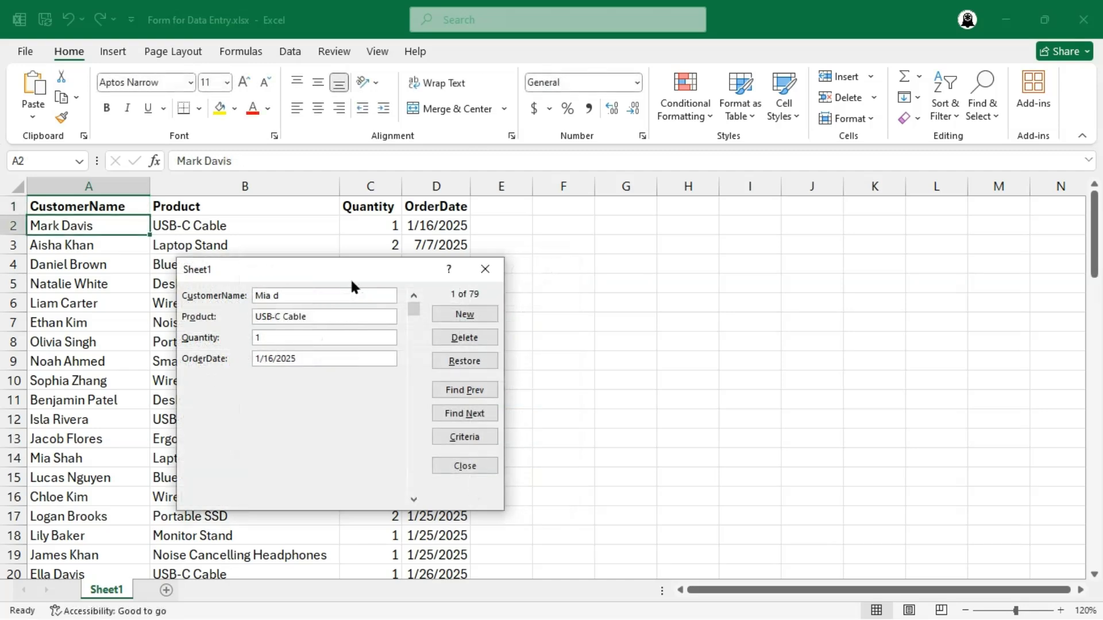
{"action": "key", "text": "BackSpace"}
{"action": "type", "text": "Davis"}
{"action": "key", "text": "Tab"}
{"action": "type", "text": "USB Cable"}
{"action": "key", "text": "Tab"}
{"action": "type", "text": "5"}
{"action": "key", "text": "Tab"}
{"action": "type", "text": "7/7/2025"}
{"action": "key", "text": "Return"}
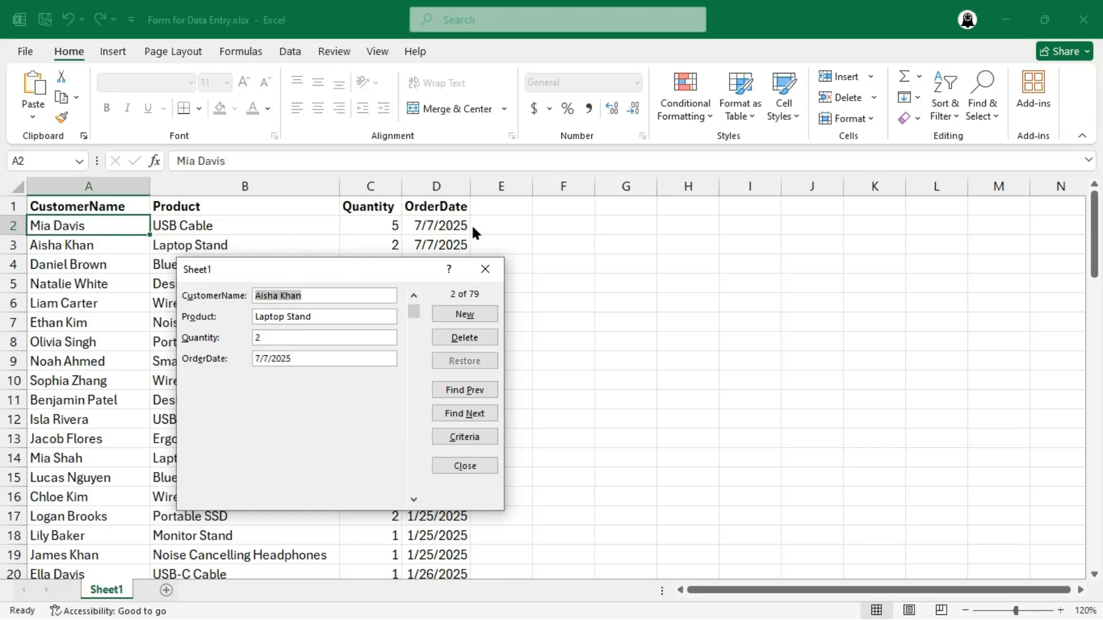
- Shorten the second record's customer name to the first name only, save it and close the form
{"action": "left_click", "coordinate": [300, 296]}
{"action": "key", "text": "BackSpace"}
{"action": "key", "text": "BackSpace"}
{"action": "key", "text": "BackSpace"}
{"action": "key", "text": "BackSpace"}
{"action": "key", "text": "BackSpace"}
{"action": "key", "text": "Return"}
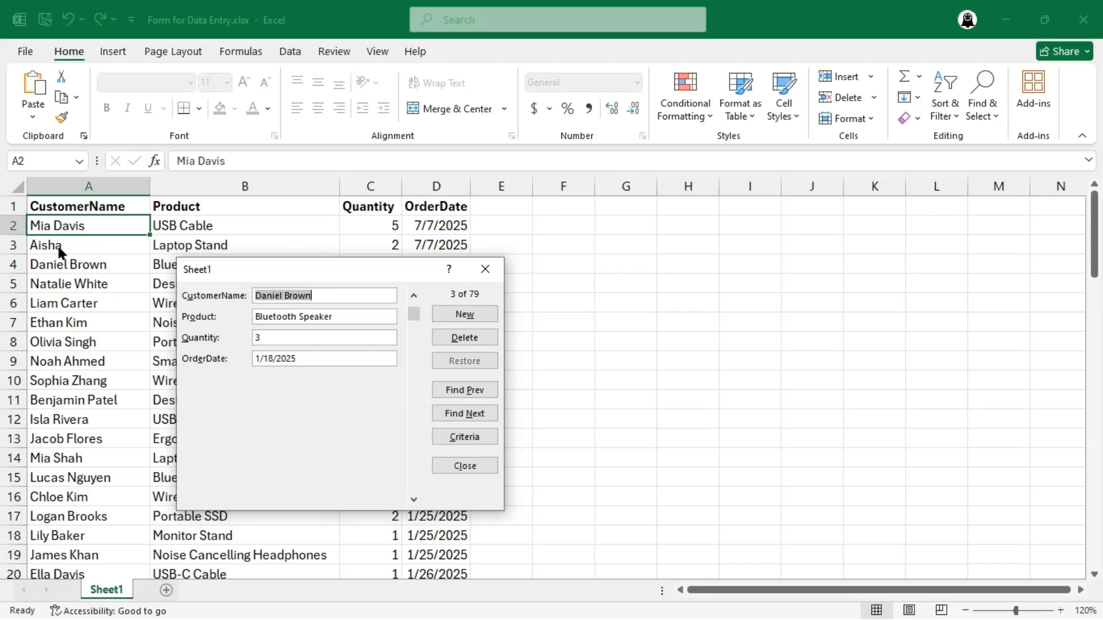
{"action": "left_click", "coordinate": [472, 467]}
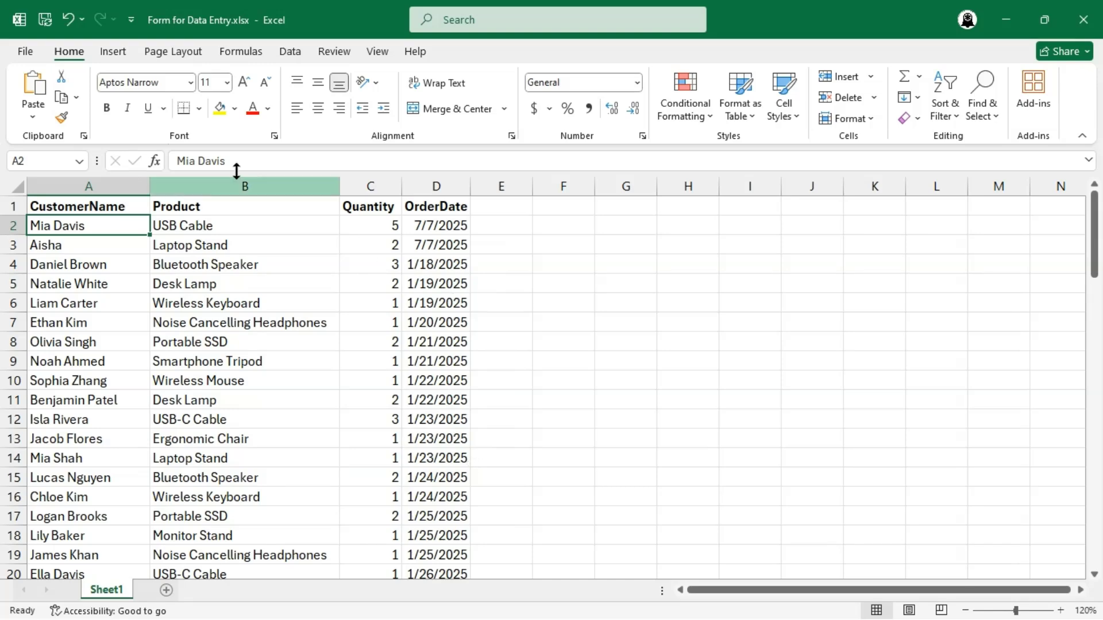
- Add the Form command, found among the commands not in the ribbon, to the Quick Access Toolbar
{"action": "left_click", "coordinate": [132, 23]}
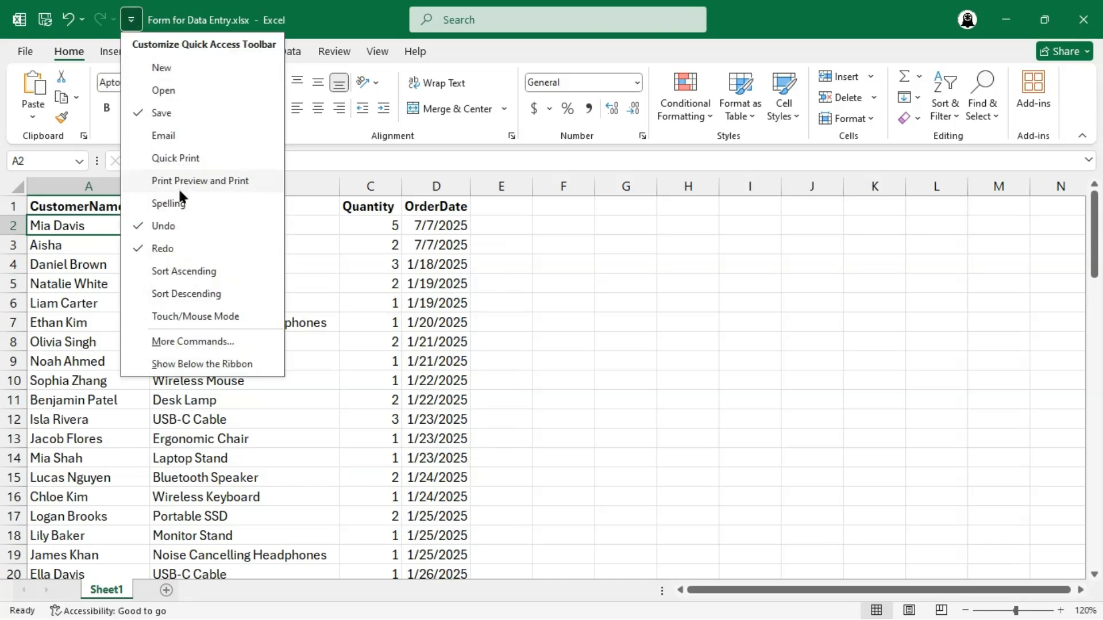
{"action": "left_click", "coordinate": [210, 343]}
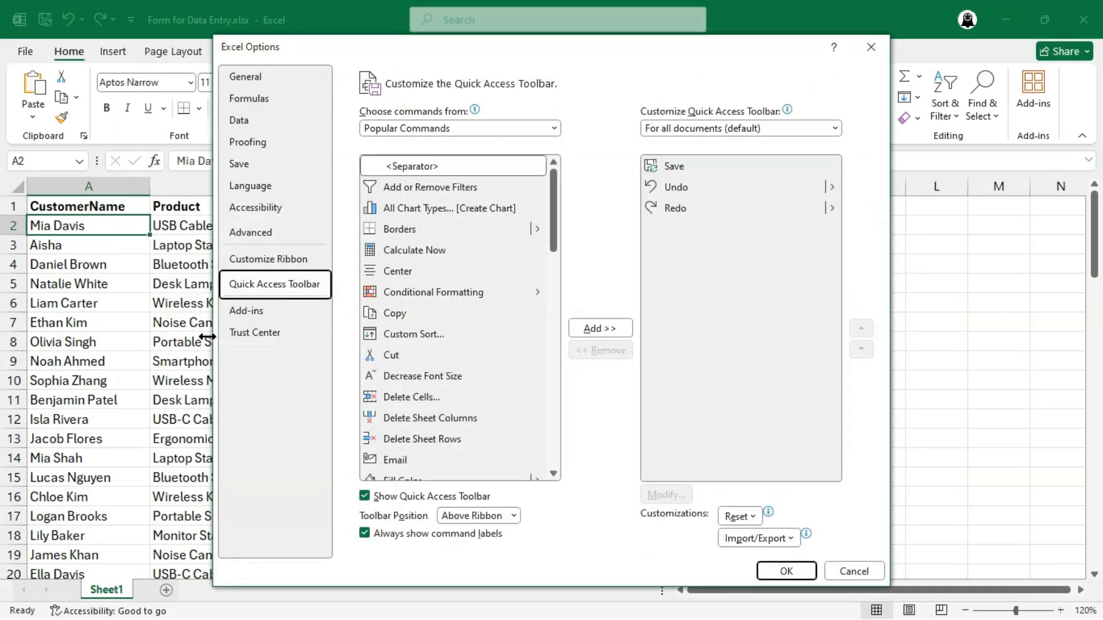
{"action": "left_click", "coordinate": [478, 124]}
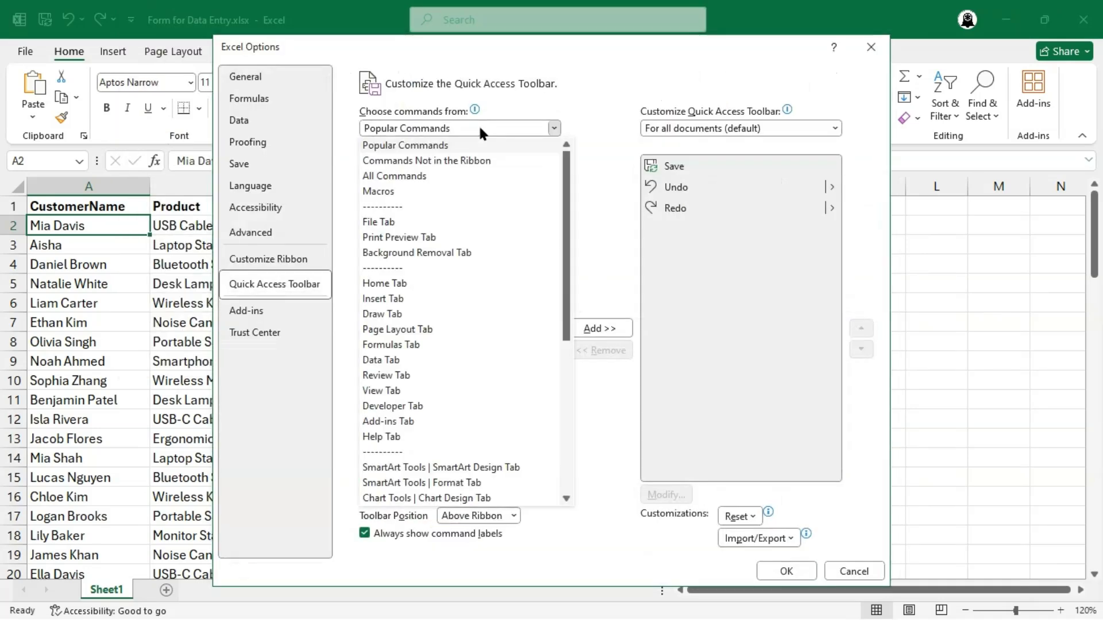
{"action": "left_click", "coordinate": [489, 158]}
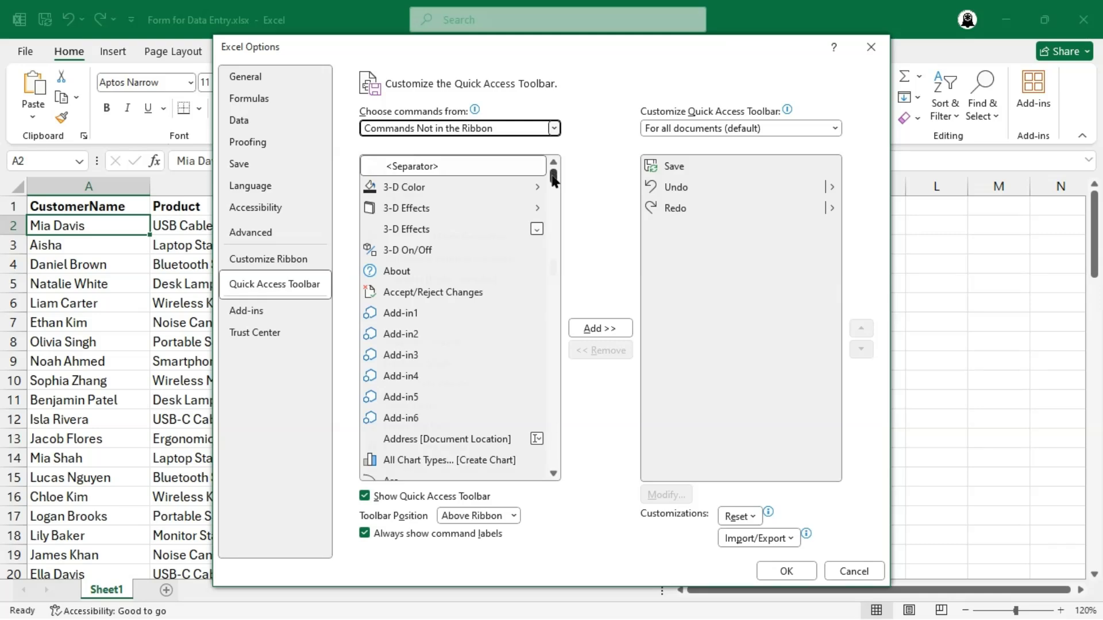
{"action": "left_click_drag", "start_coordinate": [553, 175], "coordinate": [553, 267]}
{"action": "left_click", "coordinate": [411, 217]}
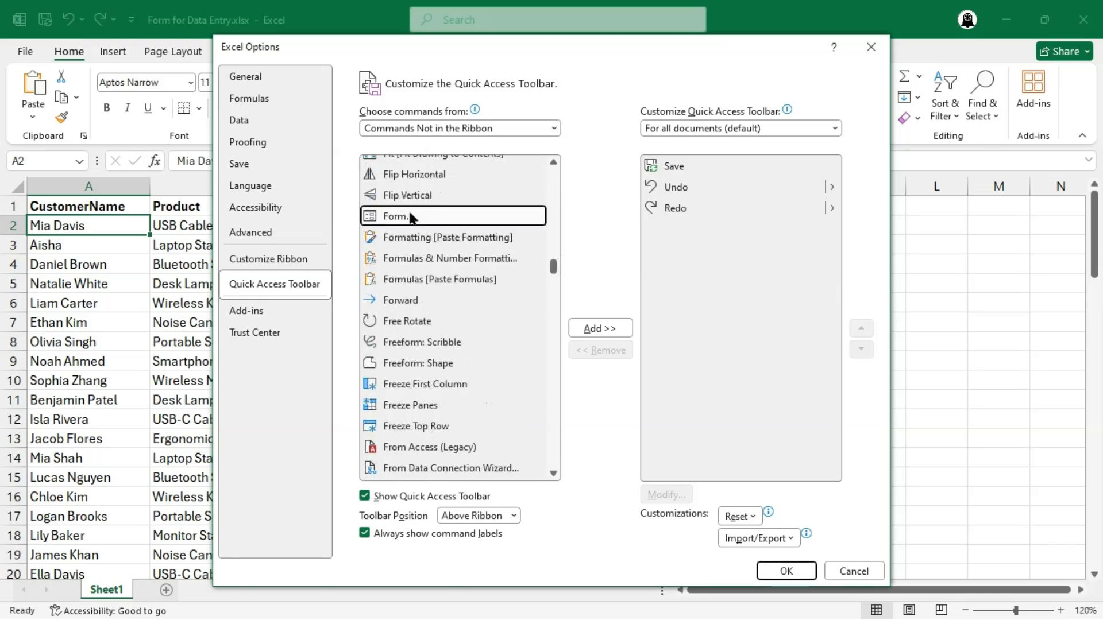
{"action": "left_click", "coordinate": [599, 328]}
{"action": "left_click", "coordinate": [777, 566]}
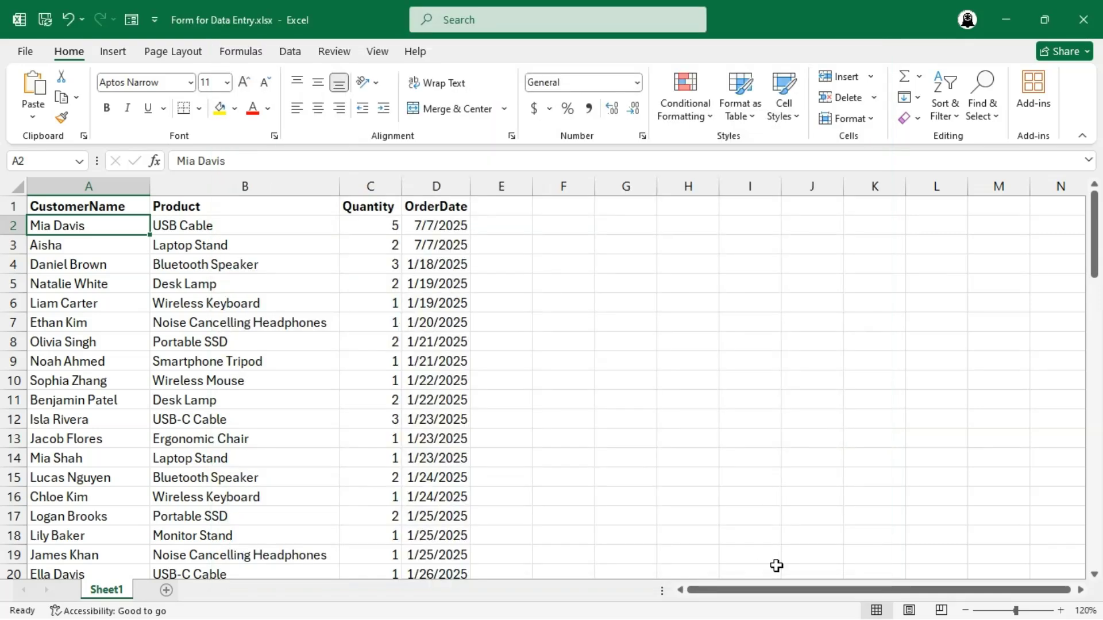
- Reopen the data form, set the order date of the 14th record, a Bluetooth Speaker order, to 6/24/2025, and close the form
{"action": "left_click", "coordinate": [131, 20]}
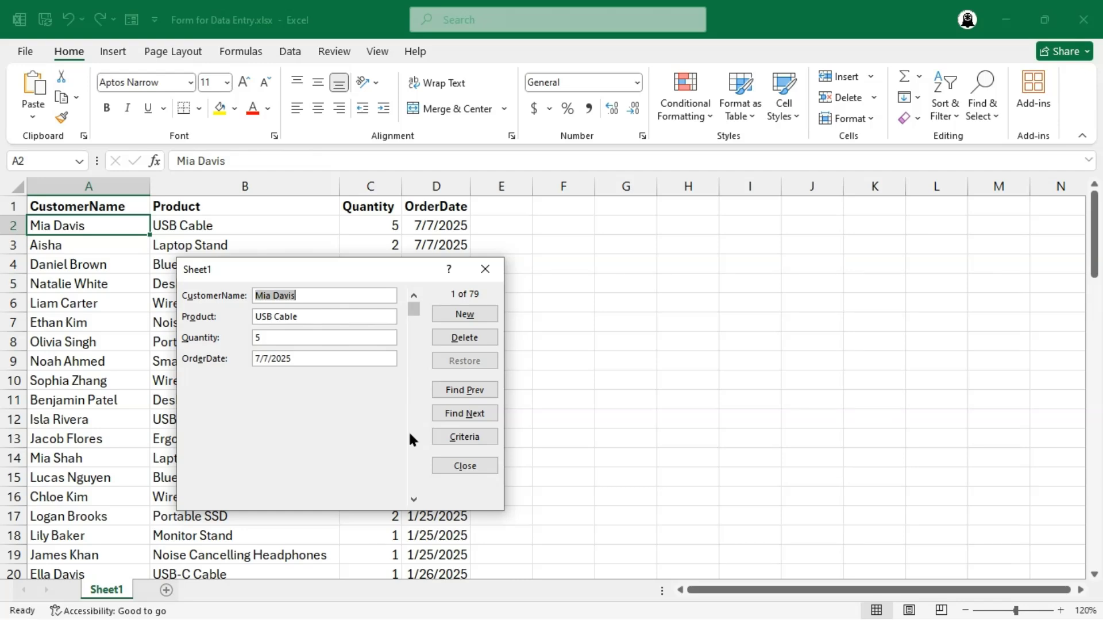
{"action": "left_click", "coordinate": [413, 499]}
{"action": "left_click", "coordinate": [413, 499]}
{"action": "left_click", "coordinate": [414, 500]}
{"action": "left_click", "coordinate": [414, 499]}
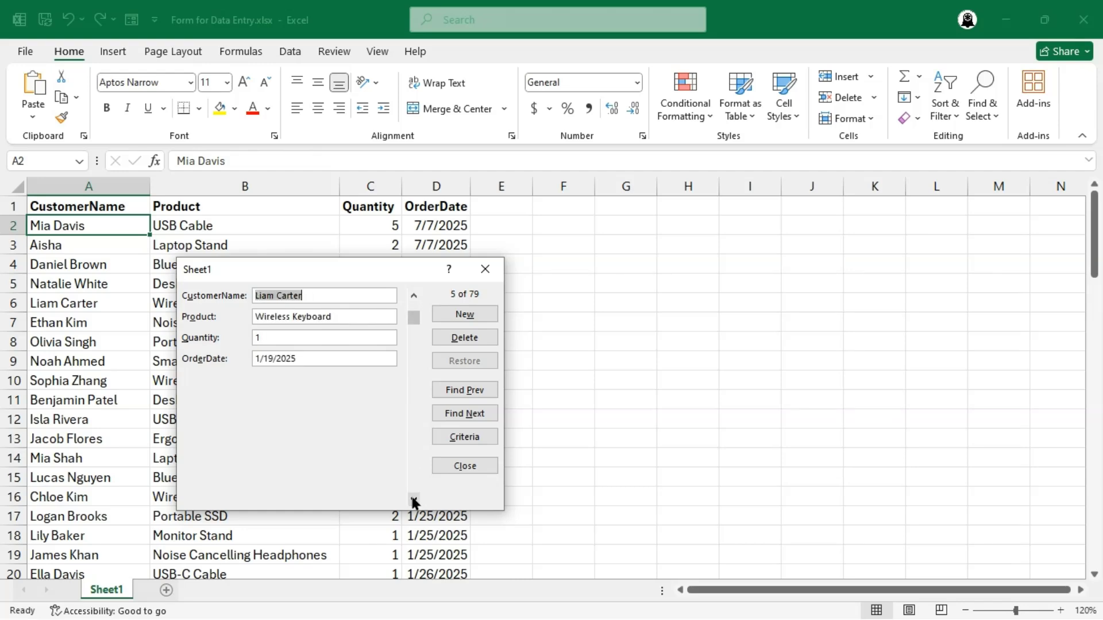
{"action": "left_click", "coordinate": [413, 499]}
{"action": "left_click", "coordinate": [413, 499]}
{"action": "left_click", "coordinate": [414, 499]}
{"action": "left_click", "coordinate": [413, 499]}
{"action": "left_click", "coordinate": [414, 499]}
{"action": "left_click", "coordinate": [414, 500]}
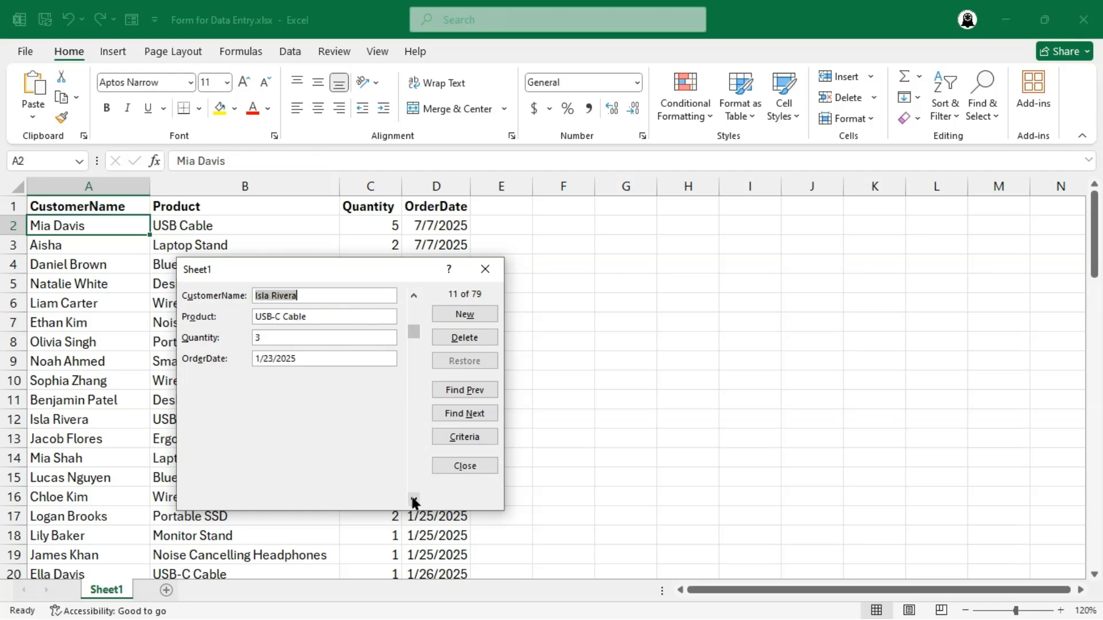
{"action": "left_click", "coordinate": [414, 499]}
{"action": "left_click", "coordinate": [414, 499]}
{"action": "left_click", "coordinate": [414, 499]}
{"action": "left_click", "coordinate": [259, 357]}
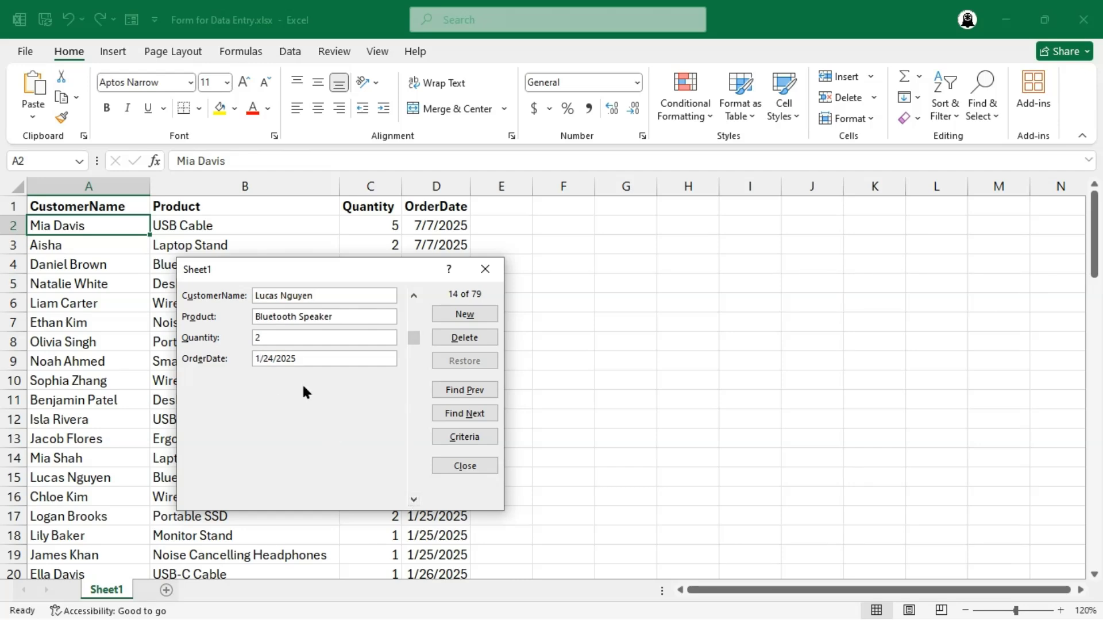
{"action": "key", "text": "Return"}
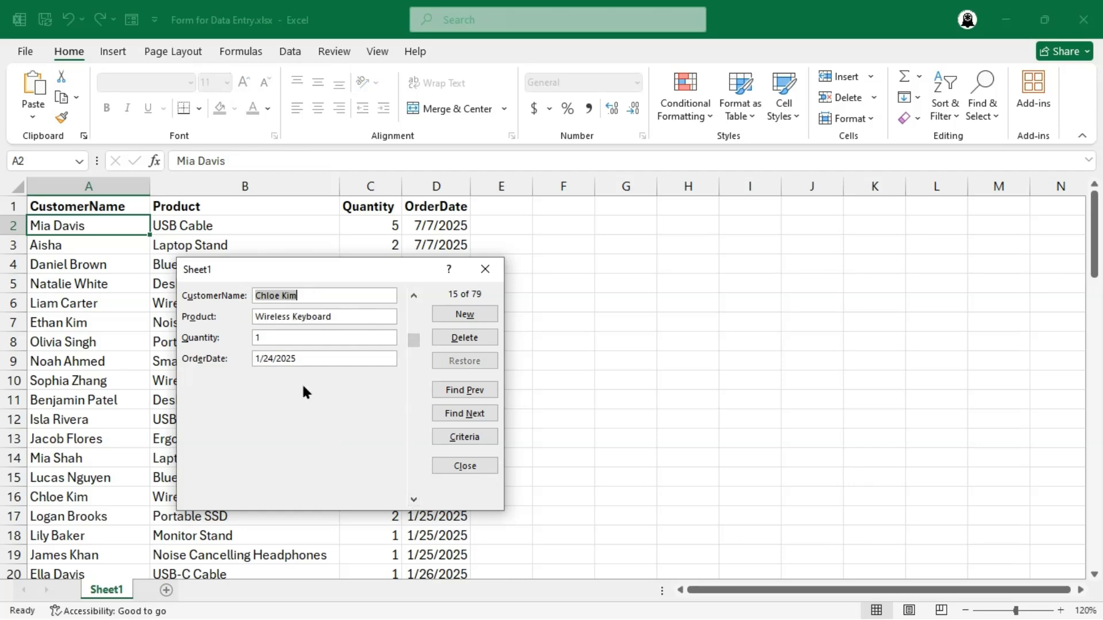
{"action": "left_click", "coordinate": [458, 464]}
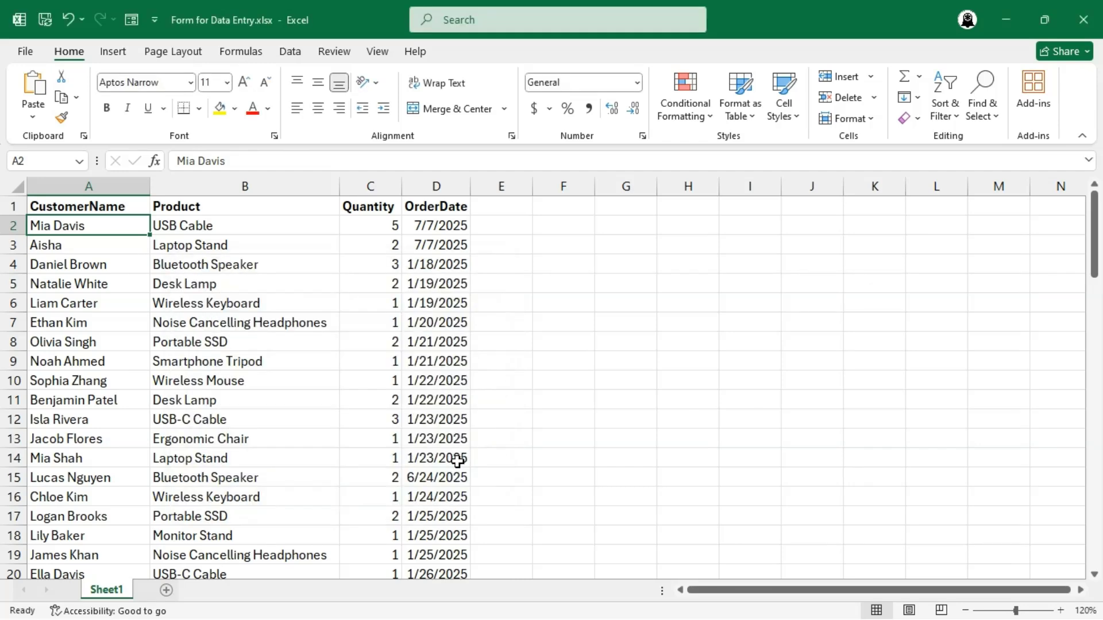